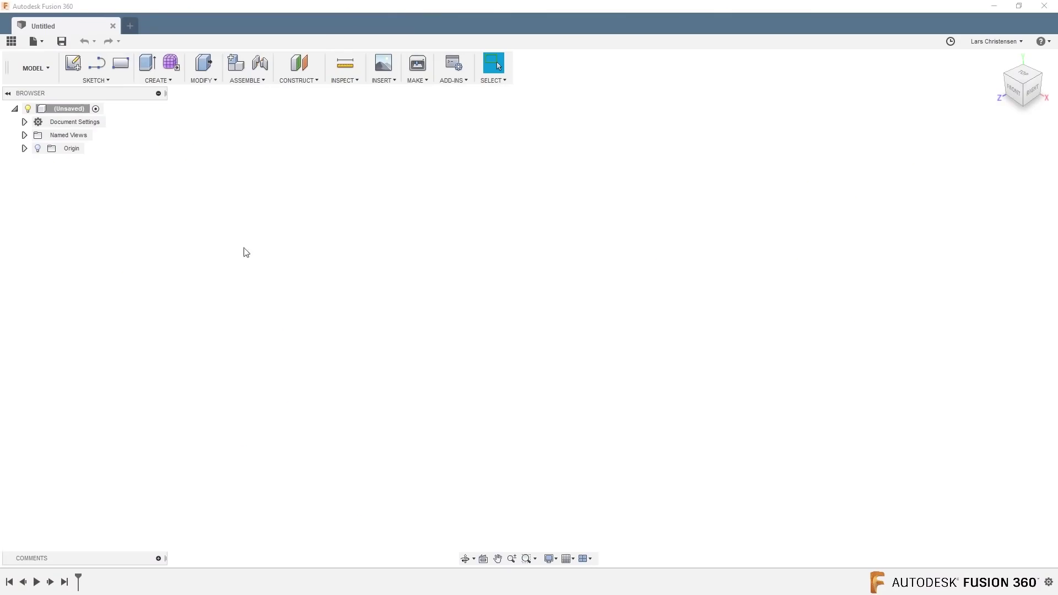
# - On the XZ plane, draw a 400 × 400 mm center rectangle centred at the origin
pyautogui.click(73, 64)
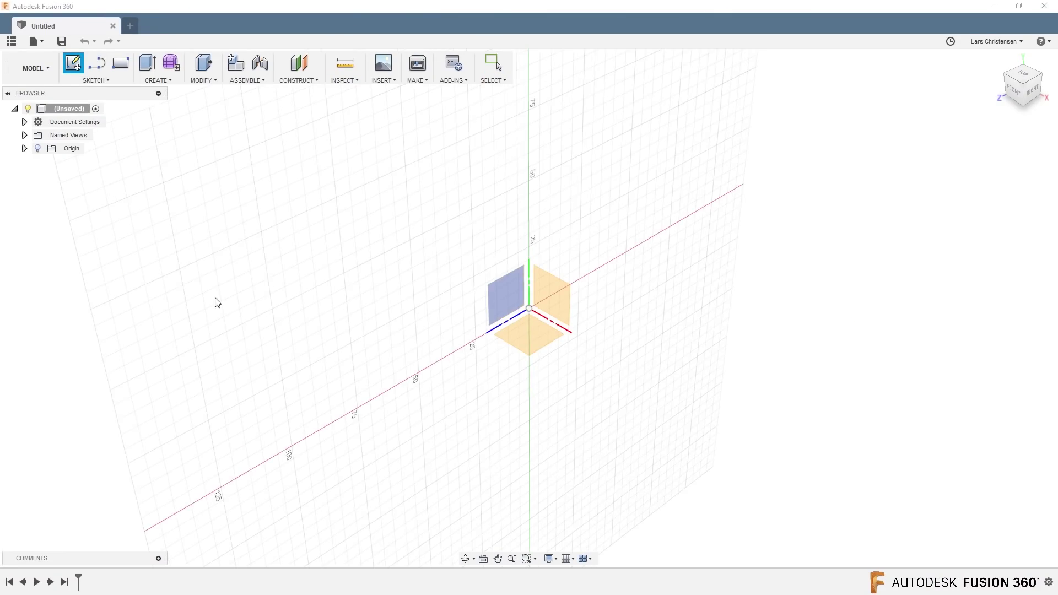
pyautogui.click(517, 348)
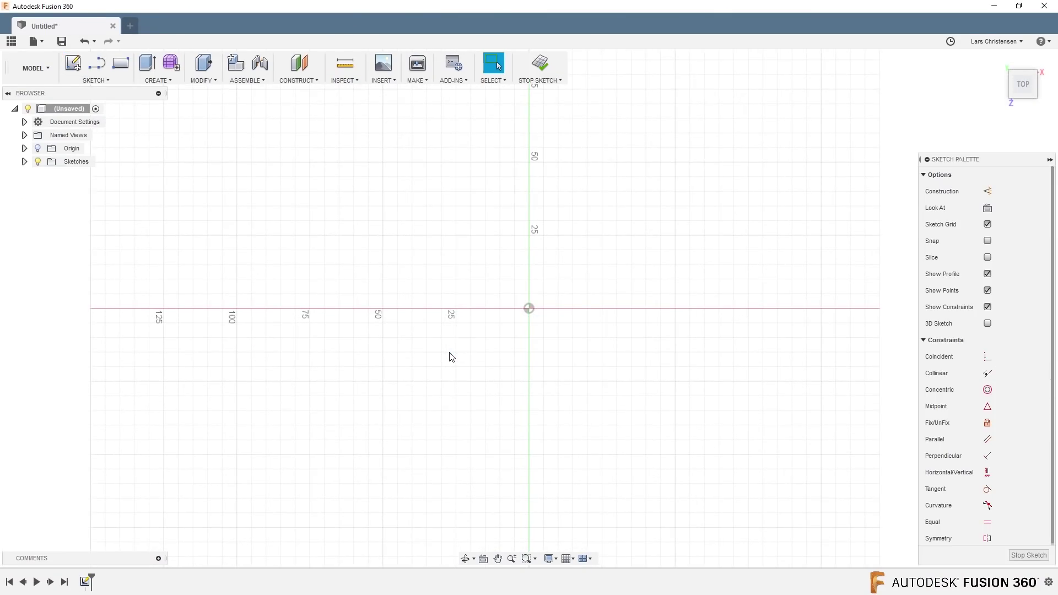
pyautogui.press('s')
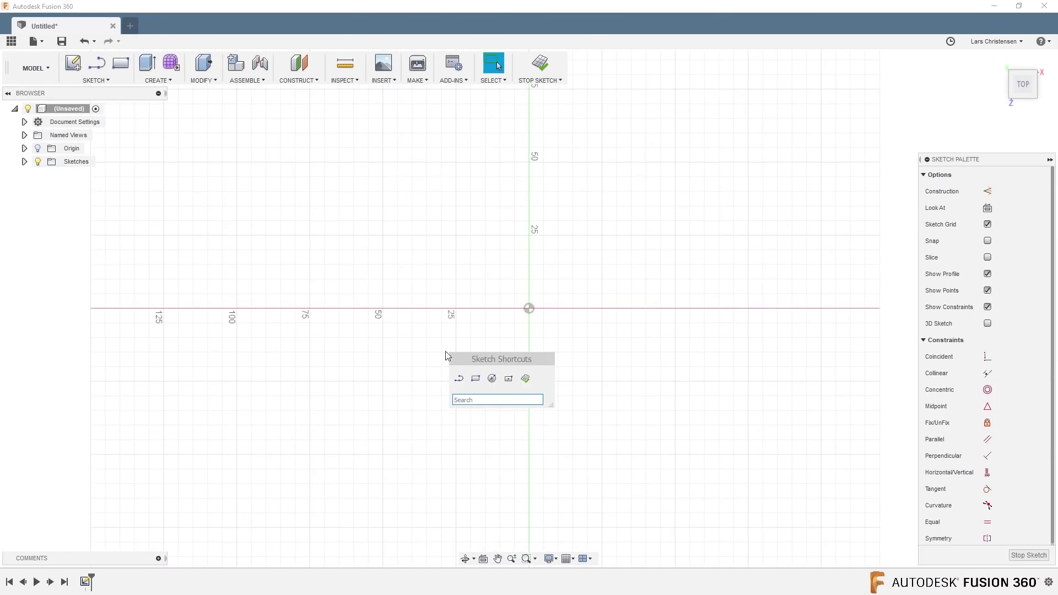
pyautogui.click(509, 380)
pyautogui.click(529, 309)
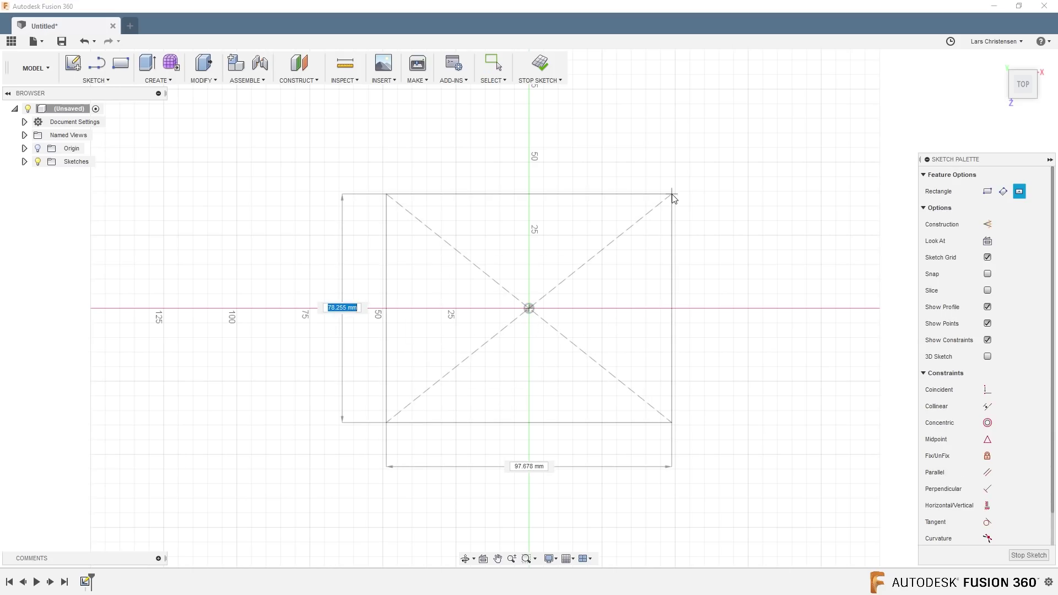
pyautogui.write('400')
pyautogui.press('Tab')
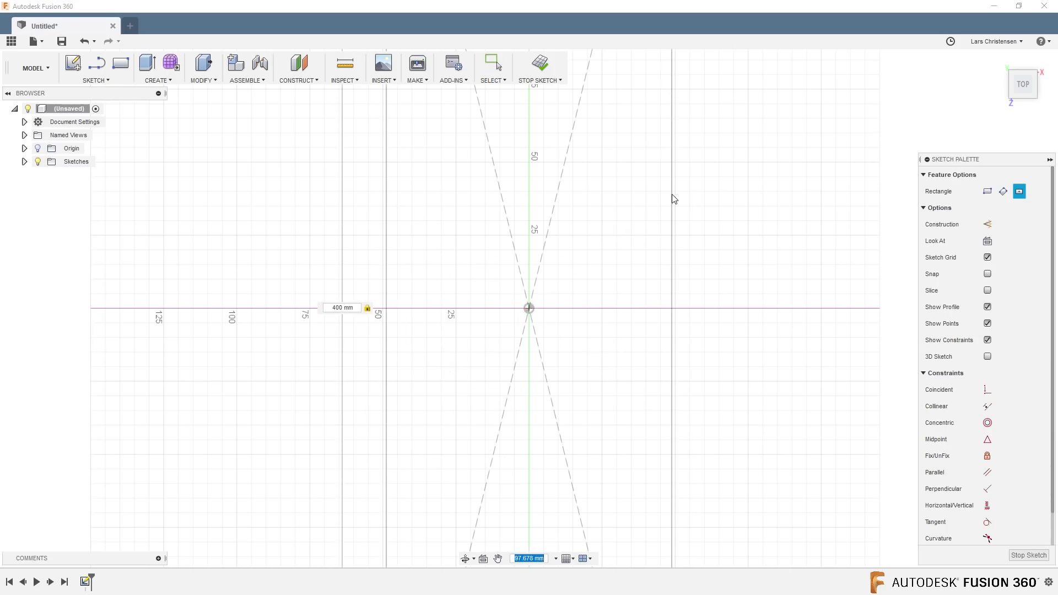
pyautogui.write('400')
pyautogui.press('Return')
pyautogui.press('Escape')
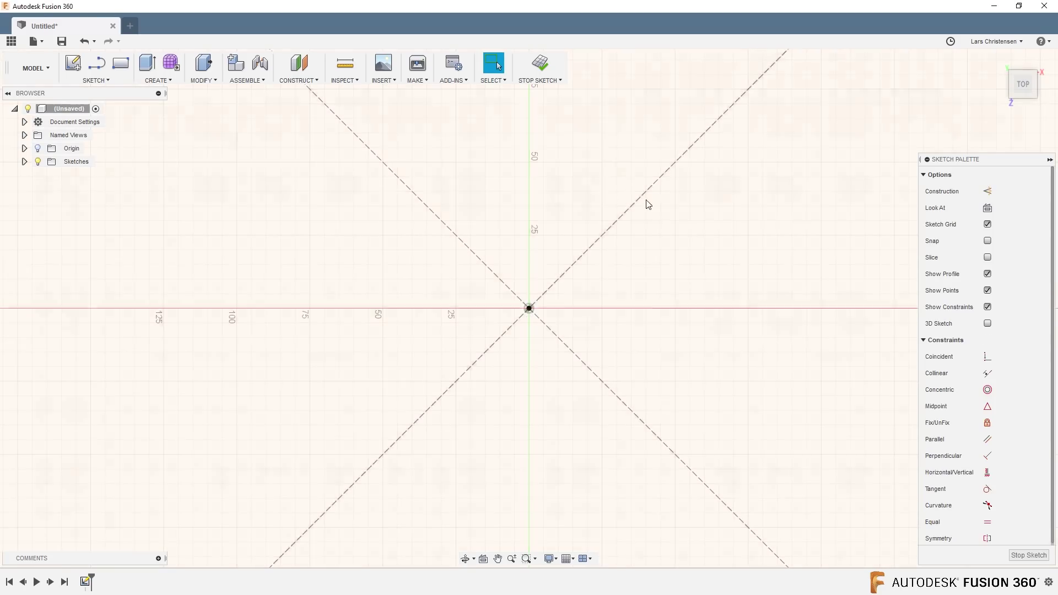
pyautogui.scroll(-5, 297, 369)
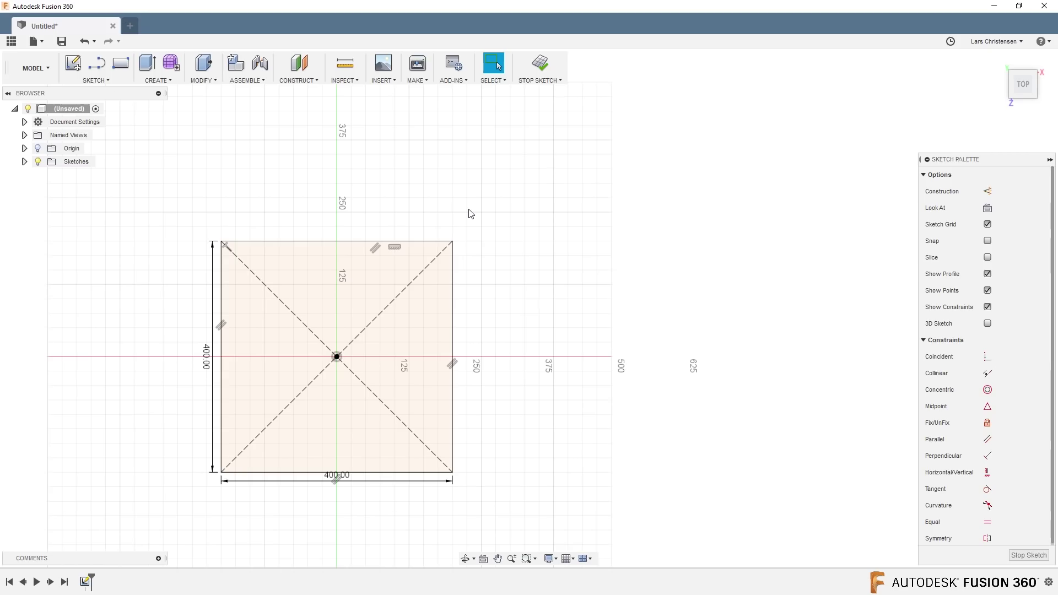
# - Draw a 100 × 100 mm two-point rectangle near the square's right edge
pyautogui.press('s')
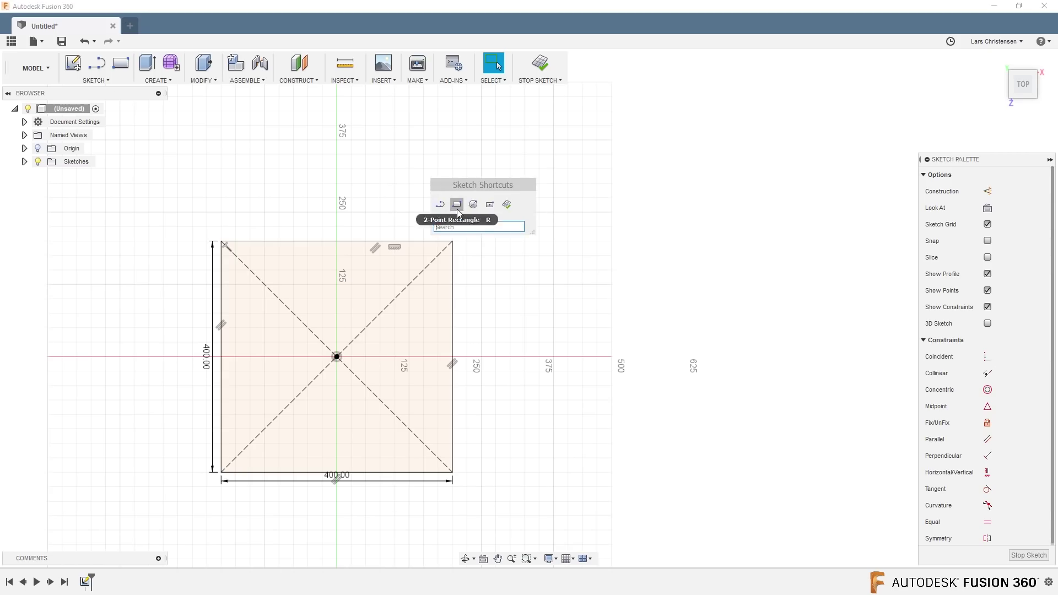
pyautogui.click(457, 204)
pyautogui.click(450, 193)
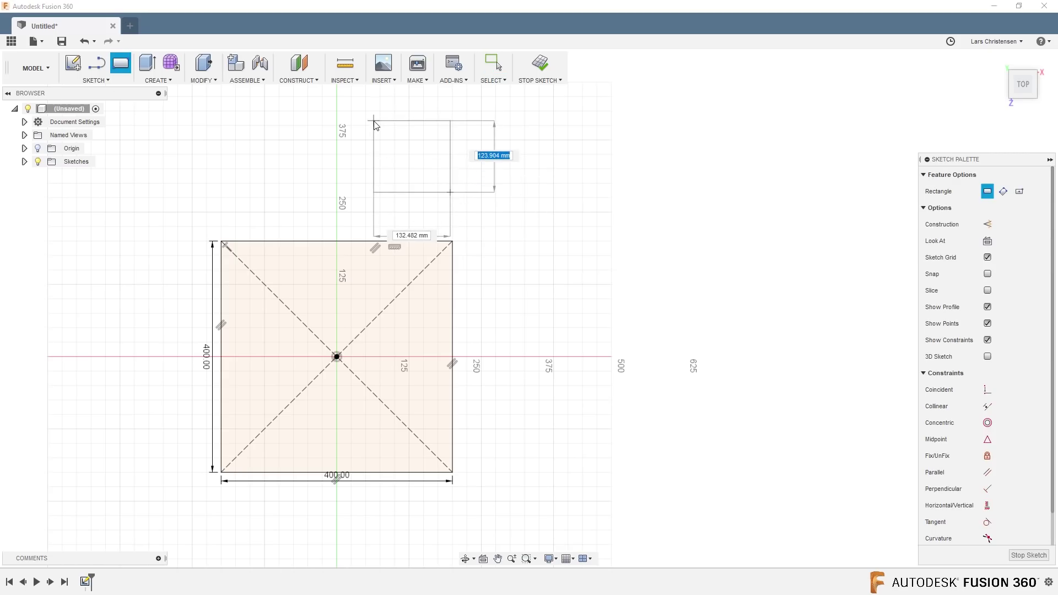
pyautogui.write('100')
pyautogui.press('Tab')
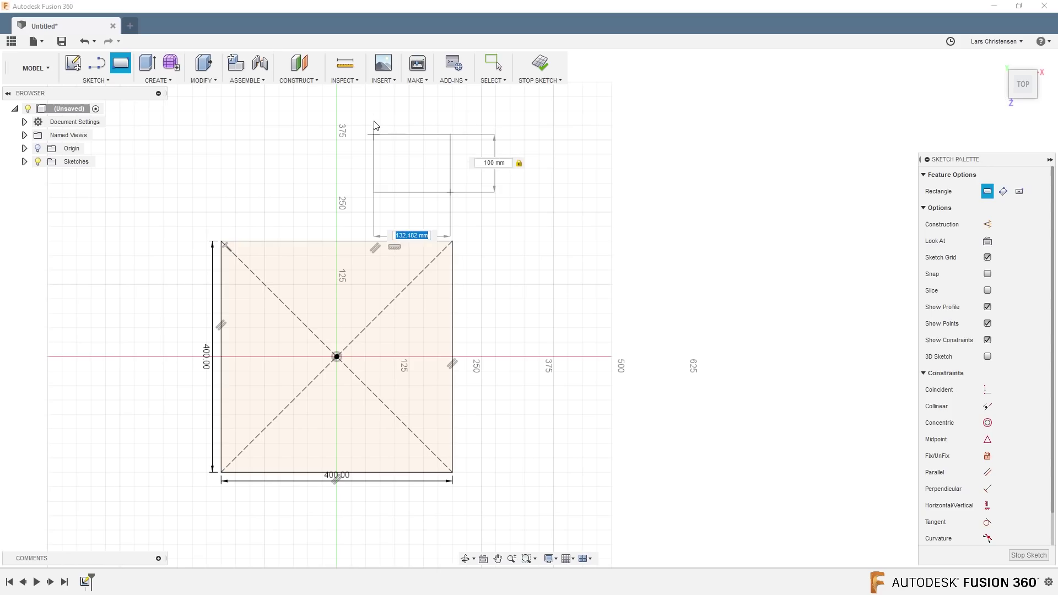
pyautogui.write('100')
pyautogui.press('Return')
pyautogui.press('Escape')
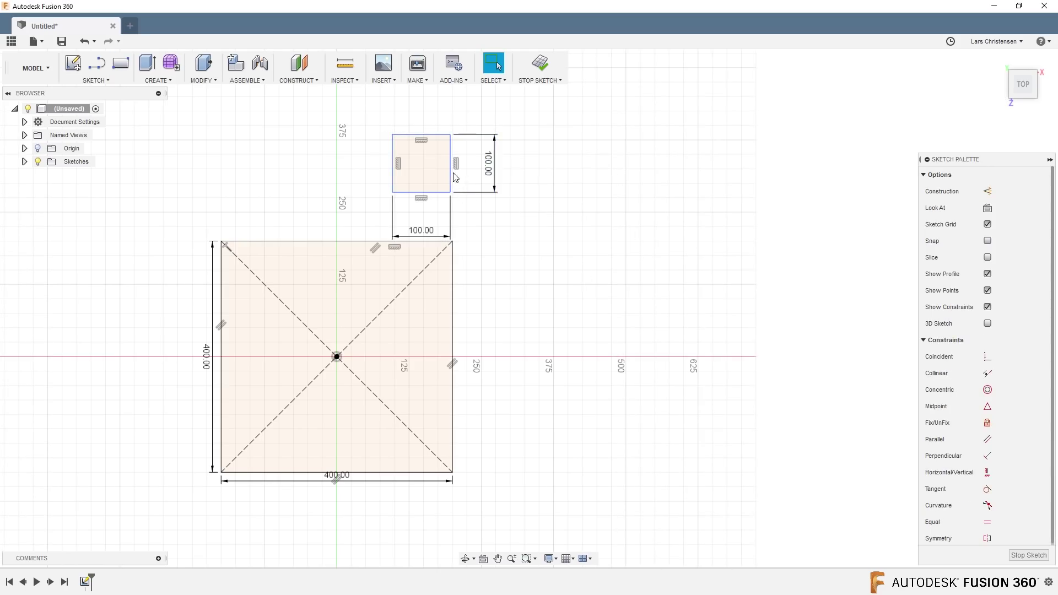
pyautogui.moveTo(450, 193); pyautogui.dragTo(428, 178)
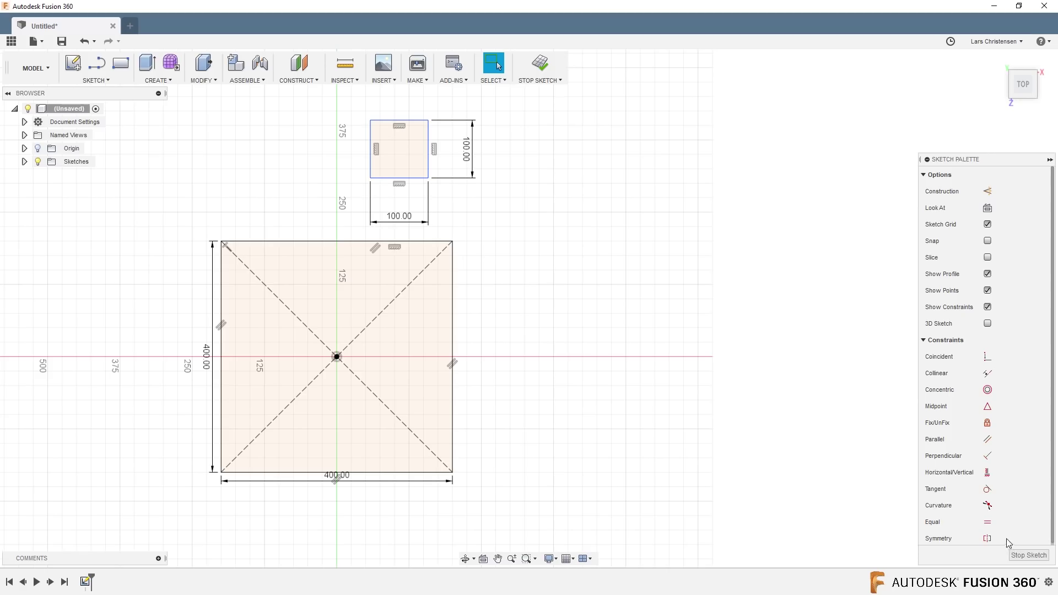
# - Midpoint-constrain the small square onto the big square's right edge and finish the sketch
pyautogui.click(987, 407)
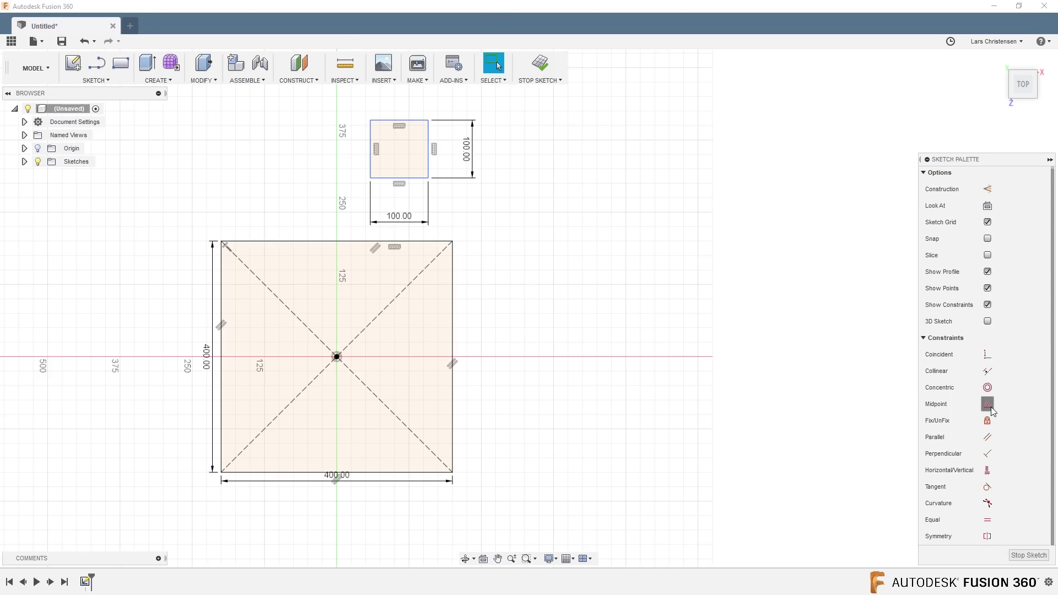
pyautogui.click(428, 148)
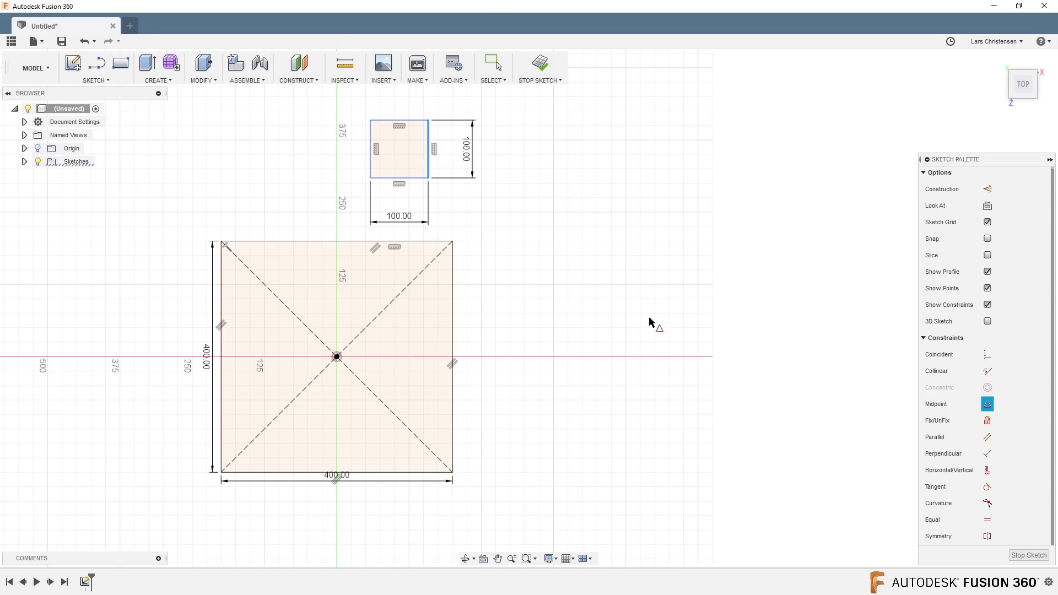
pyautogui.click(453, 362)
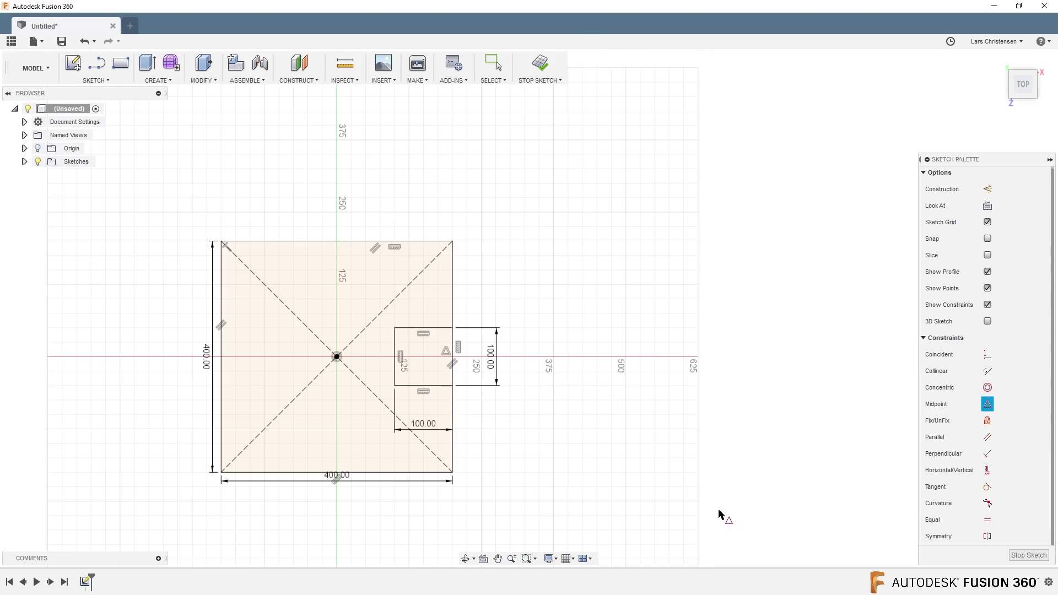
pyautogui.click(1017, 556)
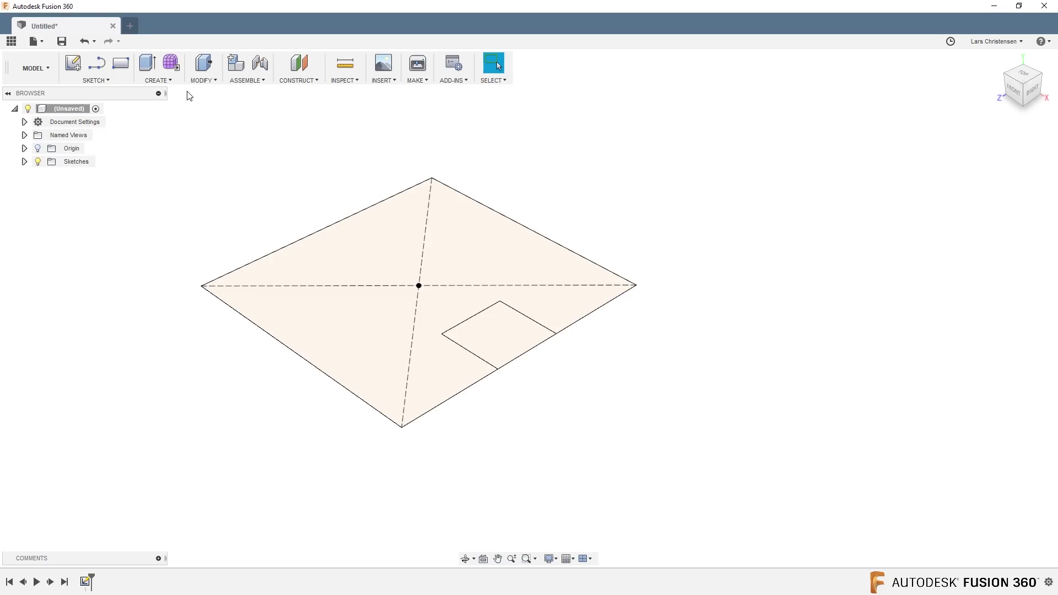
# - Extrude the notched square profile 100 mm with a -15° taper angle, then return to the home view
pyautogui.press('e')
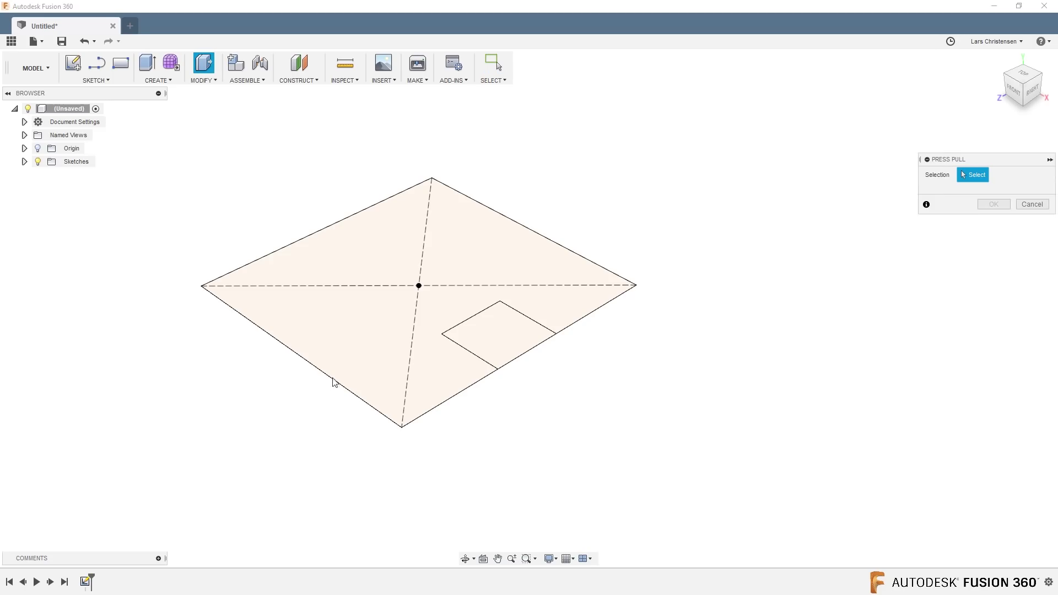
pyautogui.click(356, 344)
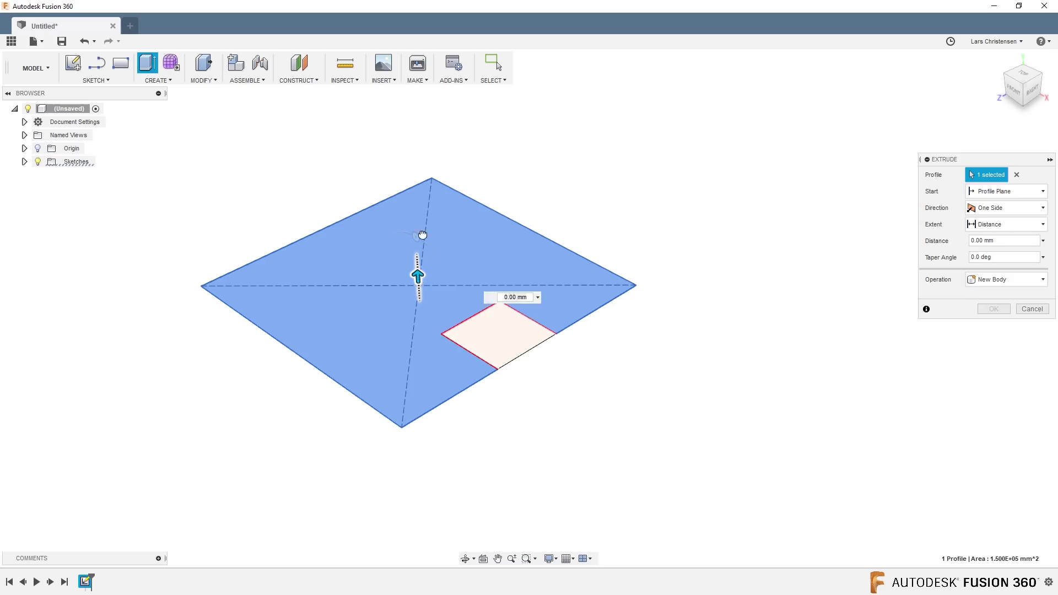
pyautogui.moveTo(420, 277); pyautogui.dragTo(414, 210)
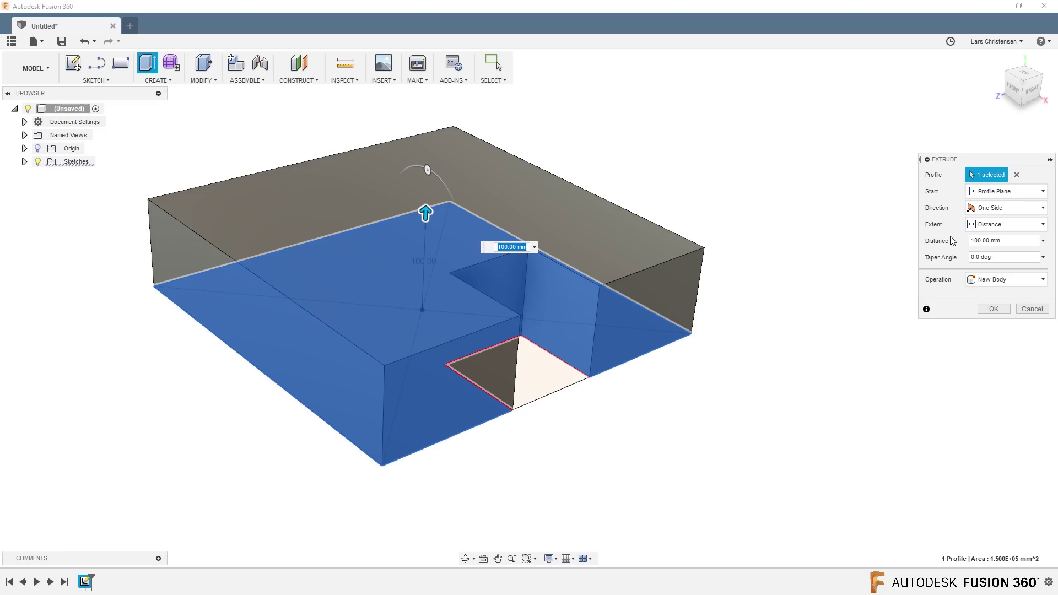
pyautogui.press('Tab')
pyautogui.write('-')
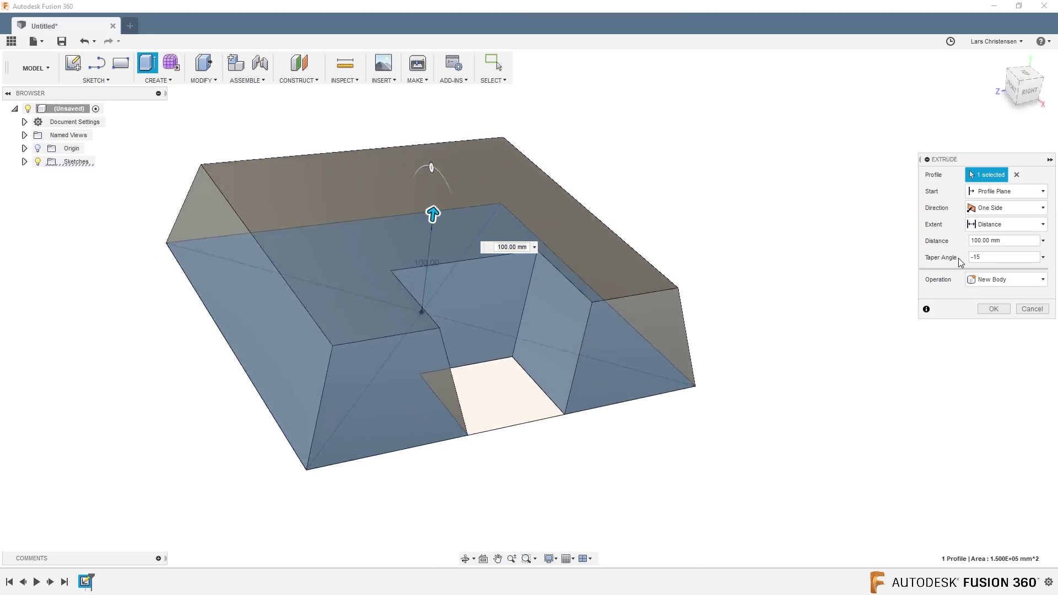
pyautogui.click(996, 309)
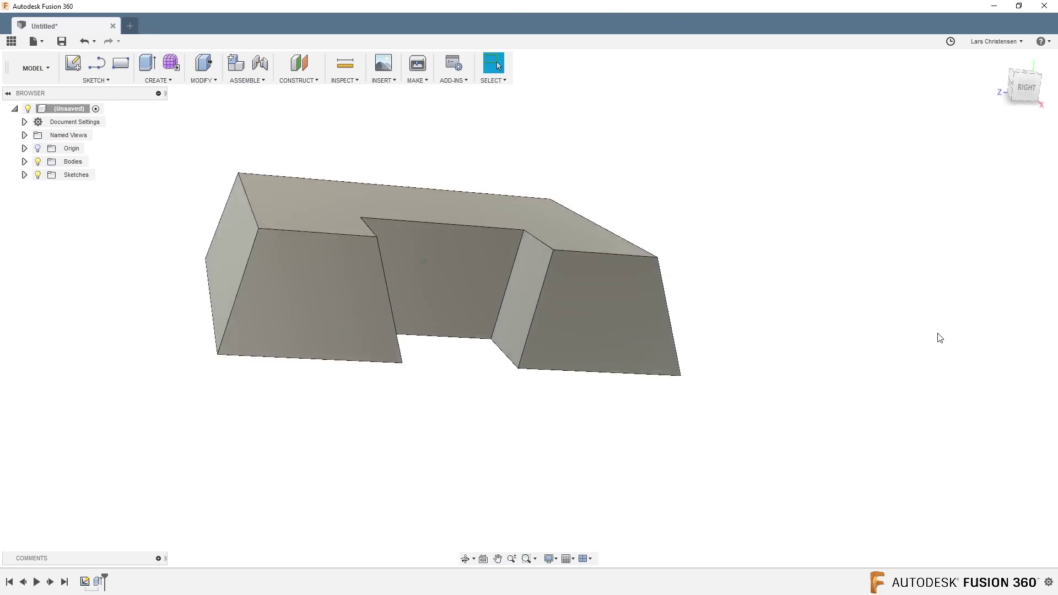
pyautogui.press('F6')
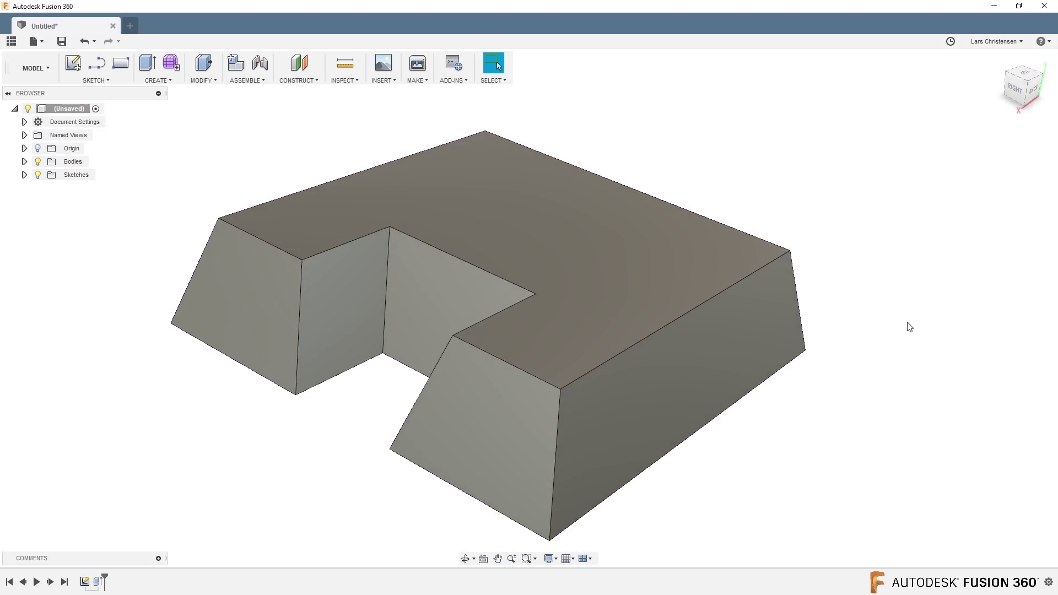
# - Edit Extrude1 and set its taper angle to 0° for vertical walls
pyautogui.rightClick(100, 583)
pyautogui.click(129, 472)
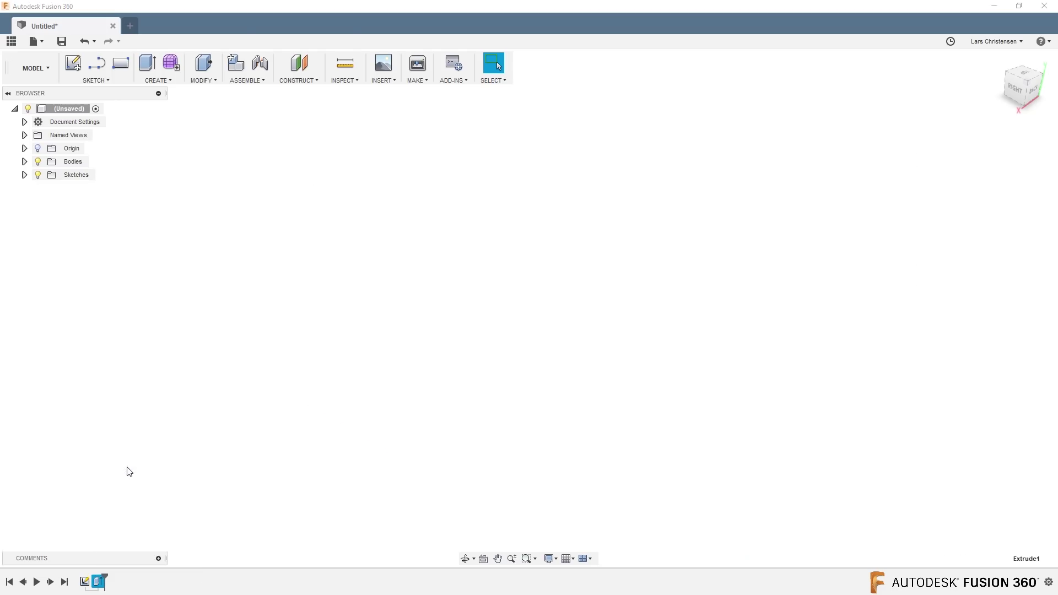
pyautogui.click(1002, 255)
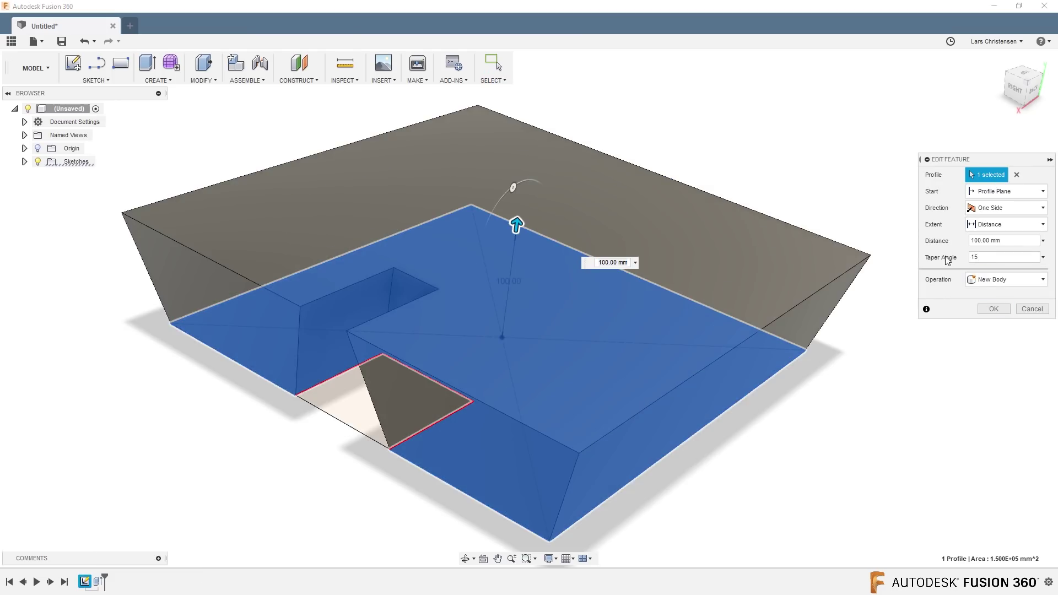
pyautogui.press('Return')
pyautogui.keyDown('shift'); pyautogui.moveTo(935, 260); pyautogui.dragTo(362, 400, button='middle'); pyautogui.keyUp('shift')
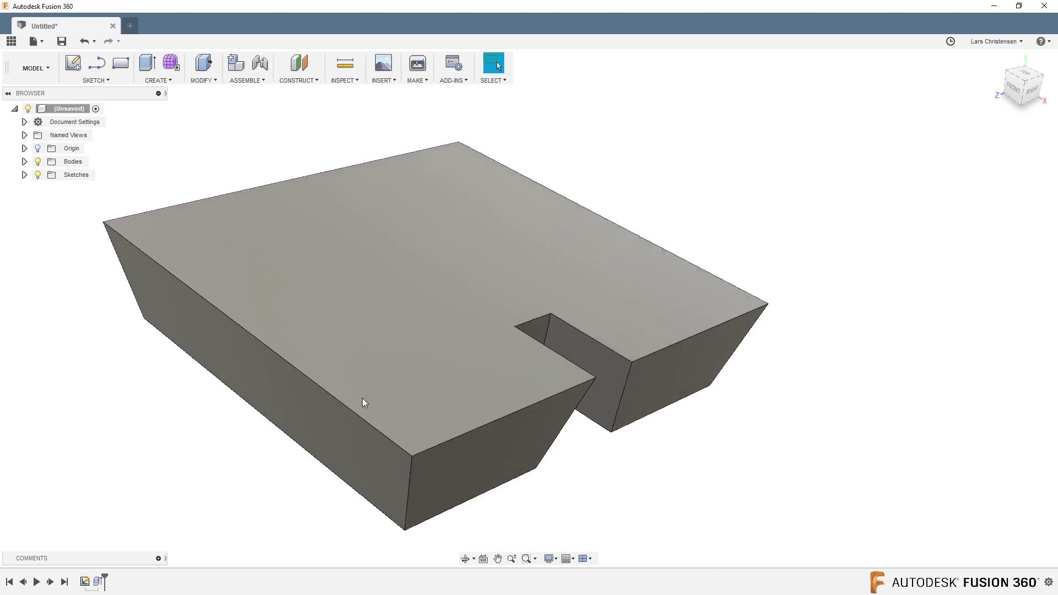
pyautogui.rightClick(100, 582)
pyautogui.click(136, 467)
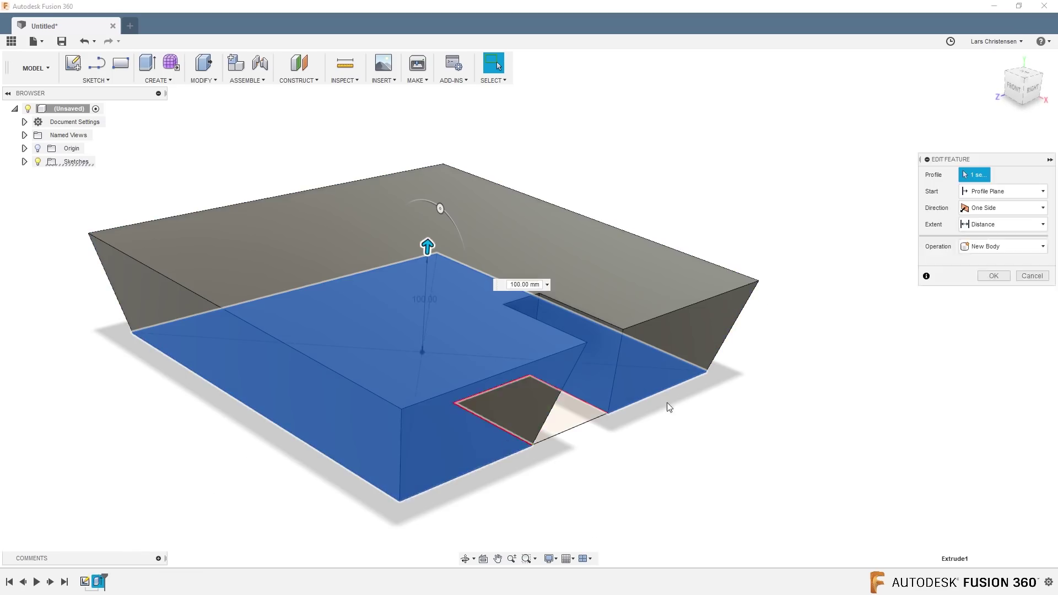
pyautogui.click(945, 260)
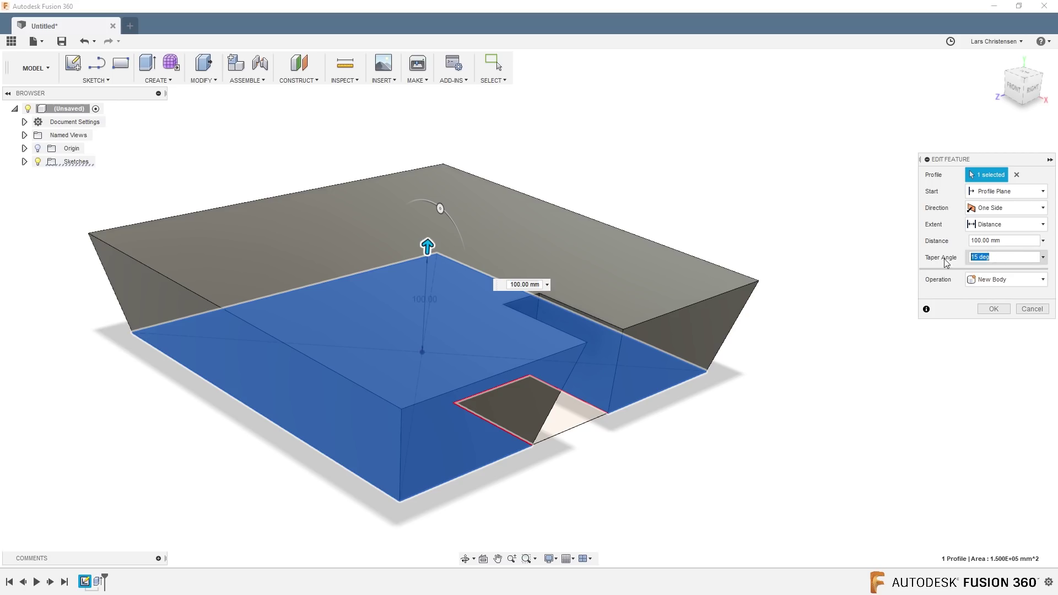
pyautogui.write('0')
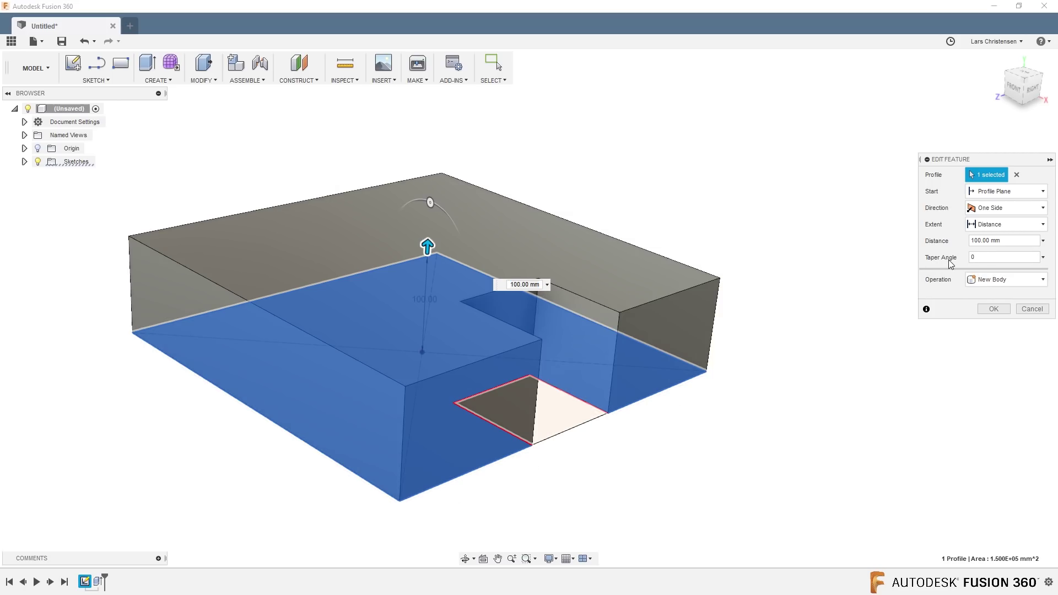
pyautogui.click(995, 309)
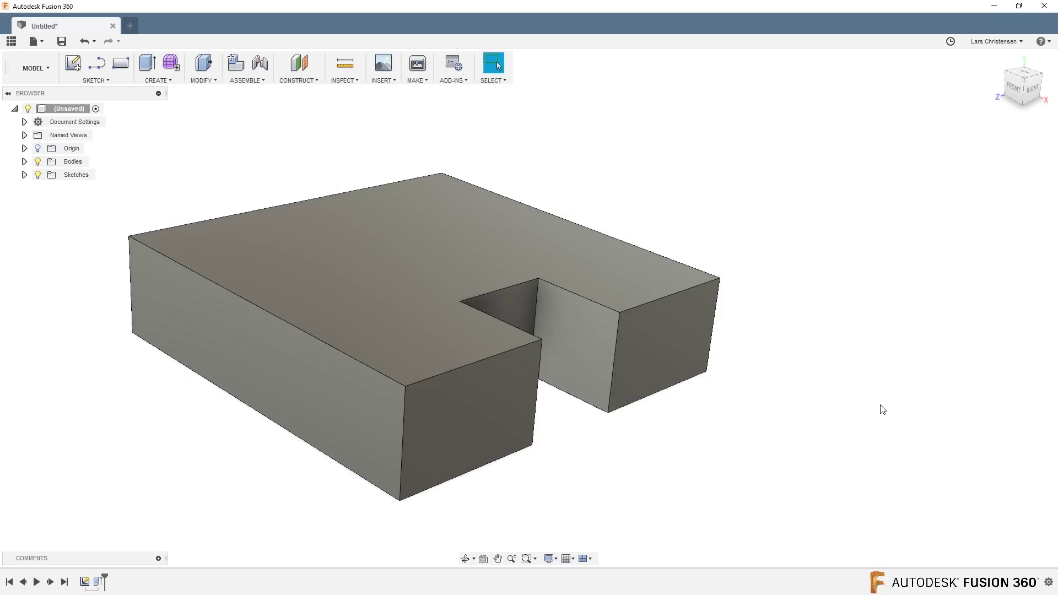
# - Orbit to view the block from the right and choose Draft from the Modify menu
pyautogui.keyDown('shift'); pyautogui.moveTo(882, 410); pyautogui.dragTo(405, 455, button='middle'); pyautogui.keyUp('shift')
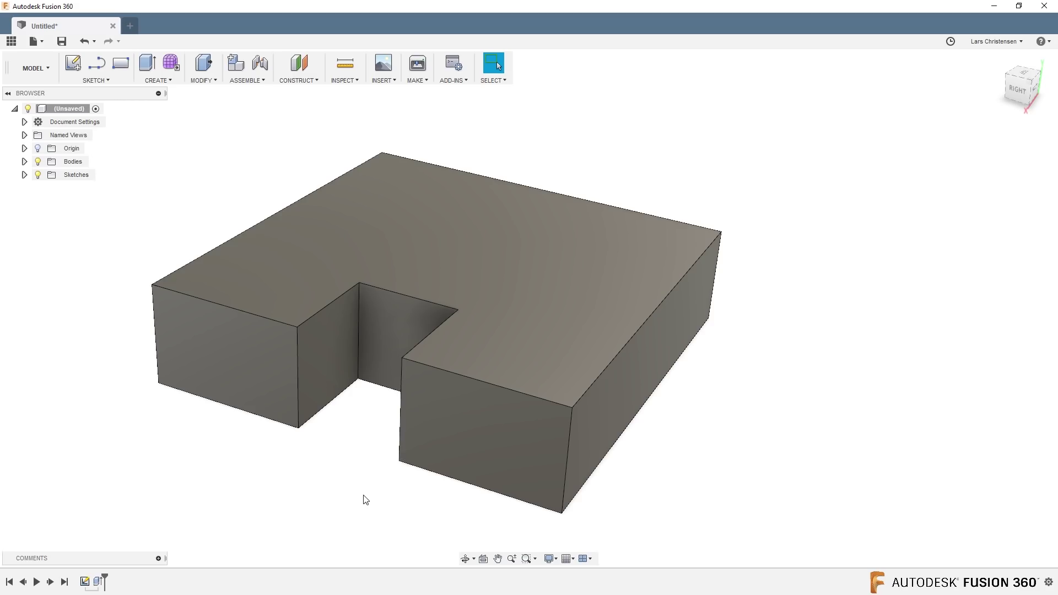
pyautogui.click(203, 80)
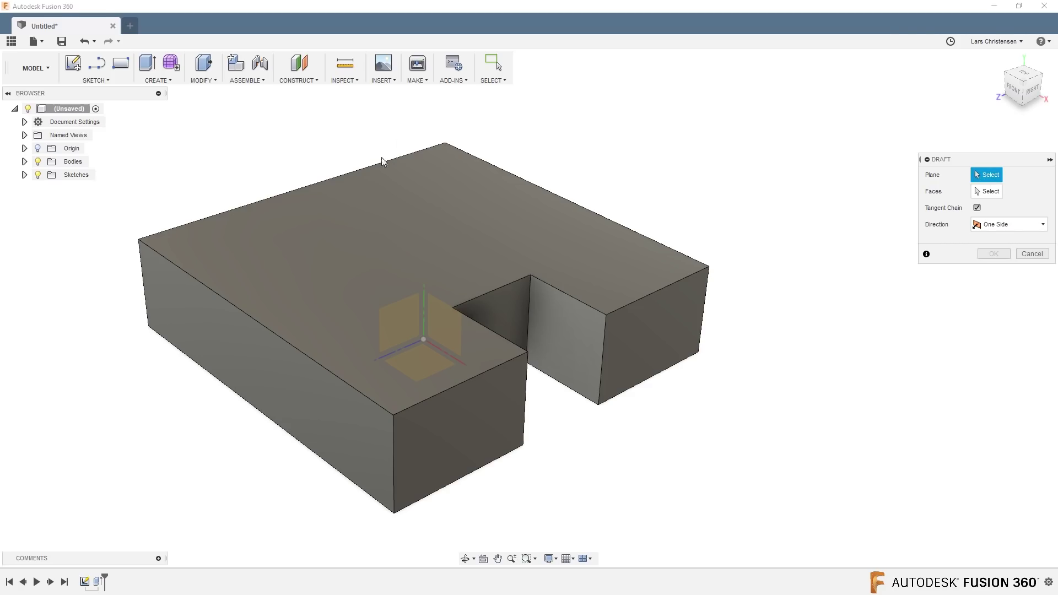
# - Draft the notch's inner, end and side walls to -15° with the top face as the fixed plane
pyautogui.click(444, 221)
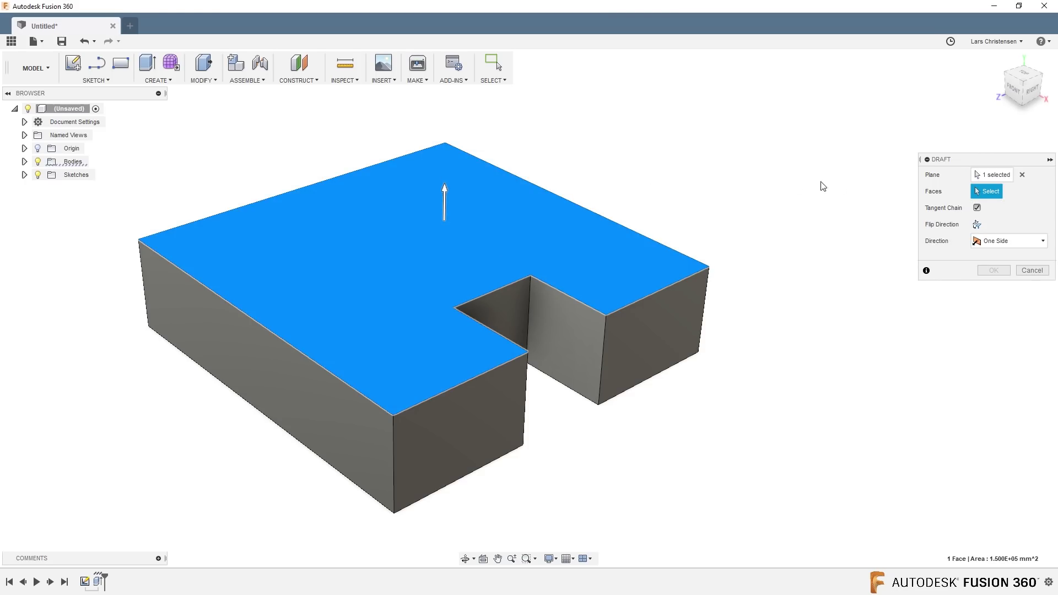
pyautogui.click(508, 306)
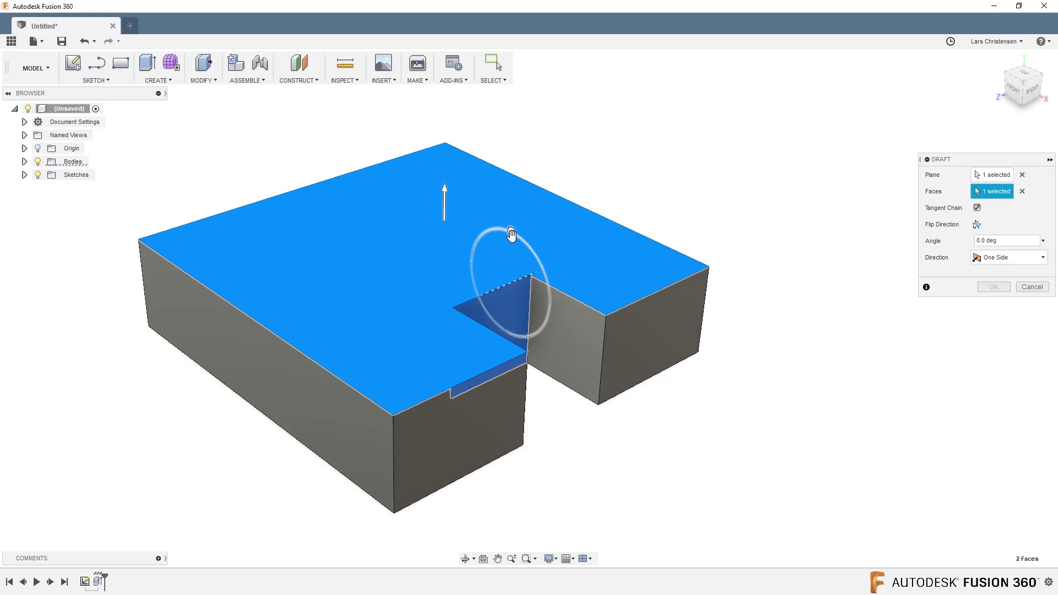
pyautogui.moveTo(511, 234)
pyautogui.mouseDown()
pyautogui.moveTo(488, 230)
pyautogui.moveTo(504, 231)
pyautogui.moveTo(509, 251)
pyautogui.moveTo(478, 233)
pyautogui.moveTo(537, 259)
pyautogui.moveTo(541, 274)
pyautogui.moveTo(514, 249)
pyautogui.mouseUp()
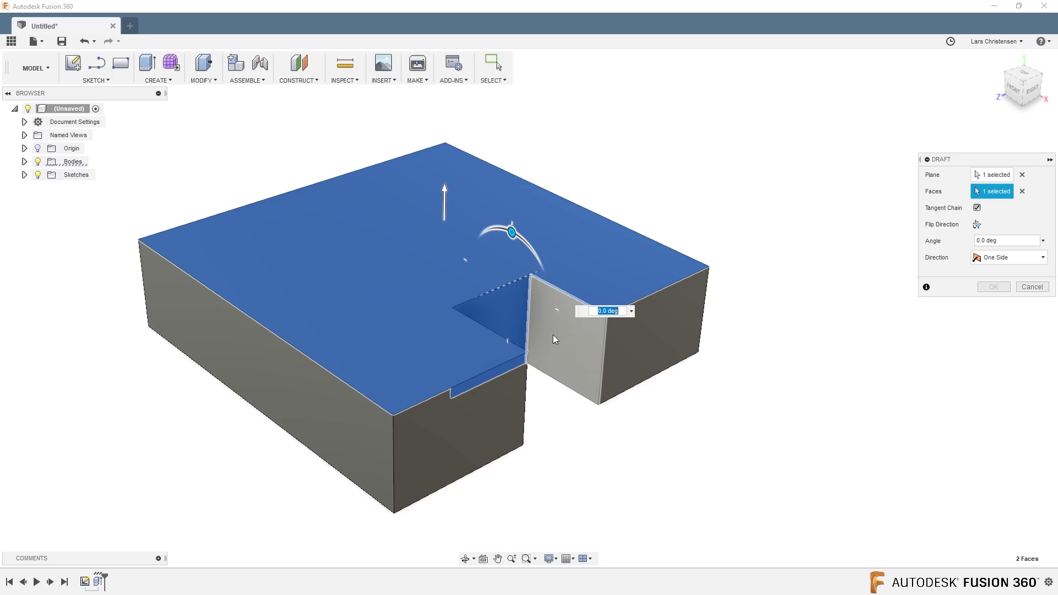
pyautogui.click(575, 333)
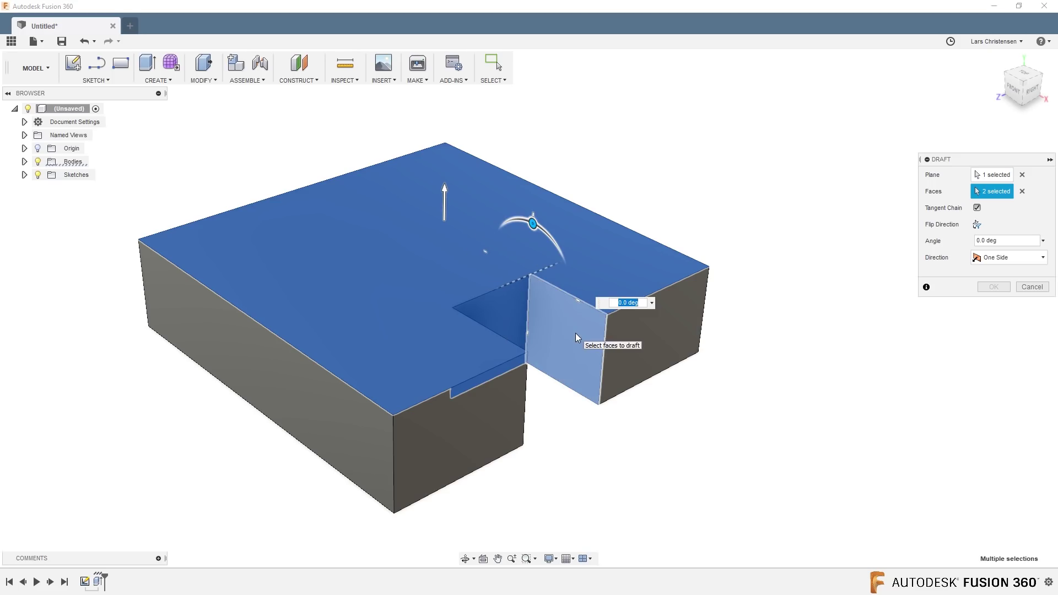
pyautogui.keyDown('shift'); pyautogui.moveTo(568, 323); pyautogui.dragTo(342, 375, button='middle'); pyautogui.keyUp('shift')
pyautogui.click(342, 375)
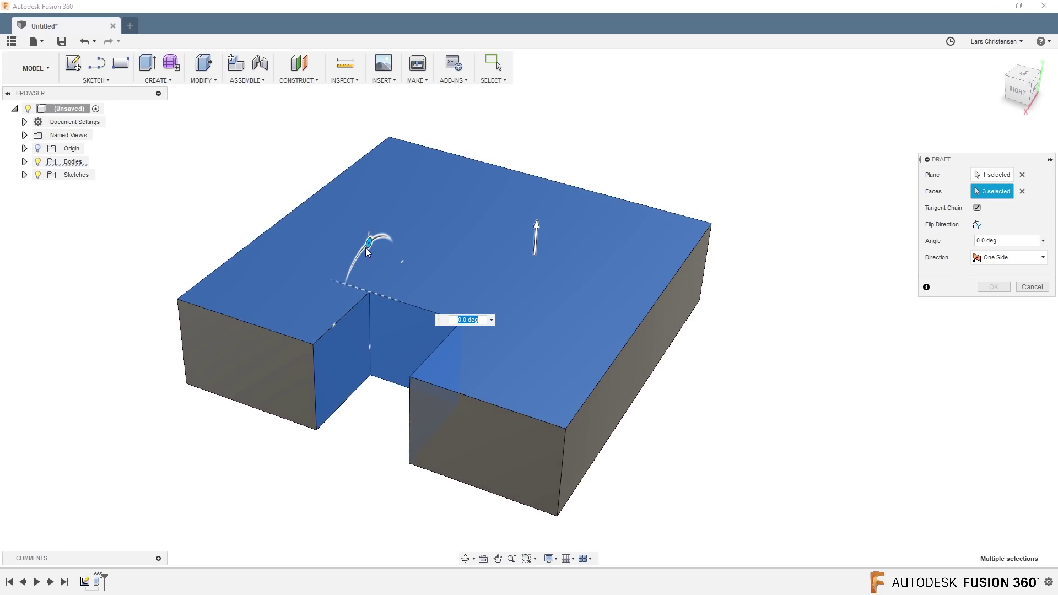
pyautogui.moveTo(367, 249)
pyautogui.mouseDown()
pyautogui.moveTo(368, 241)
pyautogui.moveTo(355, 247)
pyautogui.moveTo(385, 240)
pyautogui.moveTo(359, 247)
pyautogui.mouseUp()
pyautogui.keyDown('shift'); pyautogui.moveTo(385, 353); pyautogui.dragTo(392, 402, button='middle'); pyautogui.keyUp('shift')
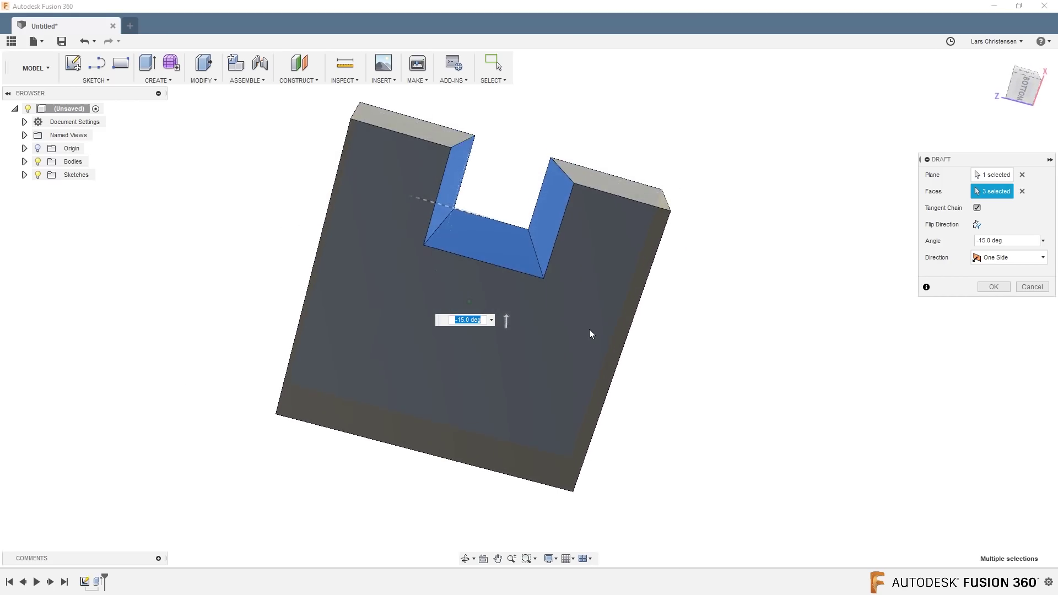
pyautogui.press('F6')
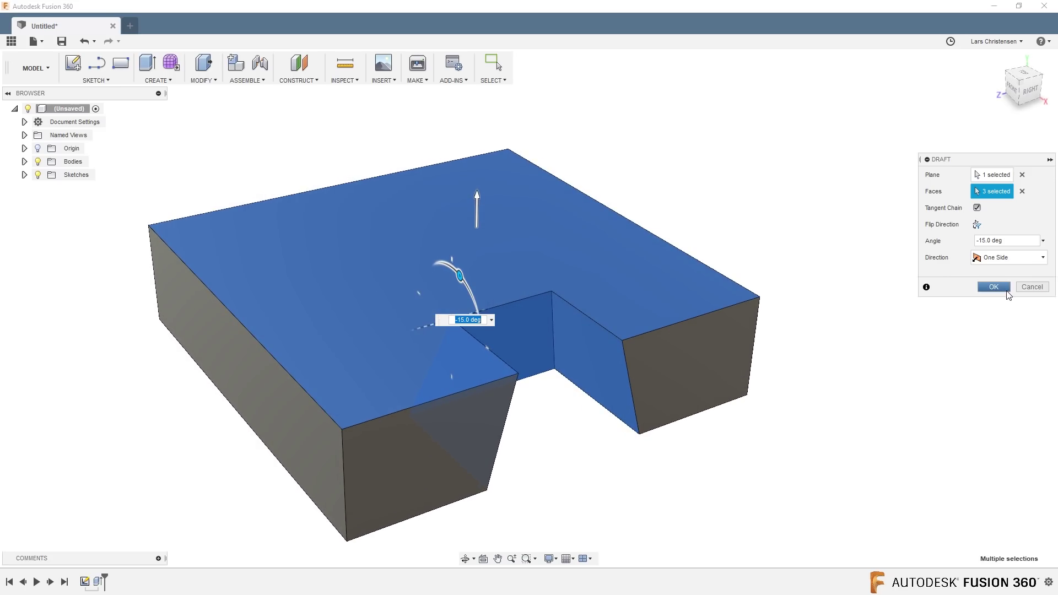
# - Apply the notch draft, then delete the Draft2 feature from the timeline
pyautogui.click(1006, 291)
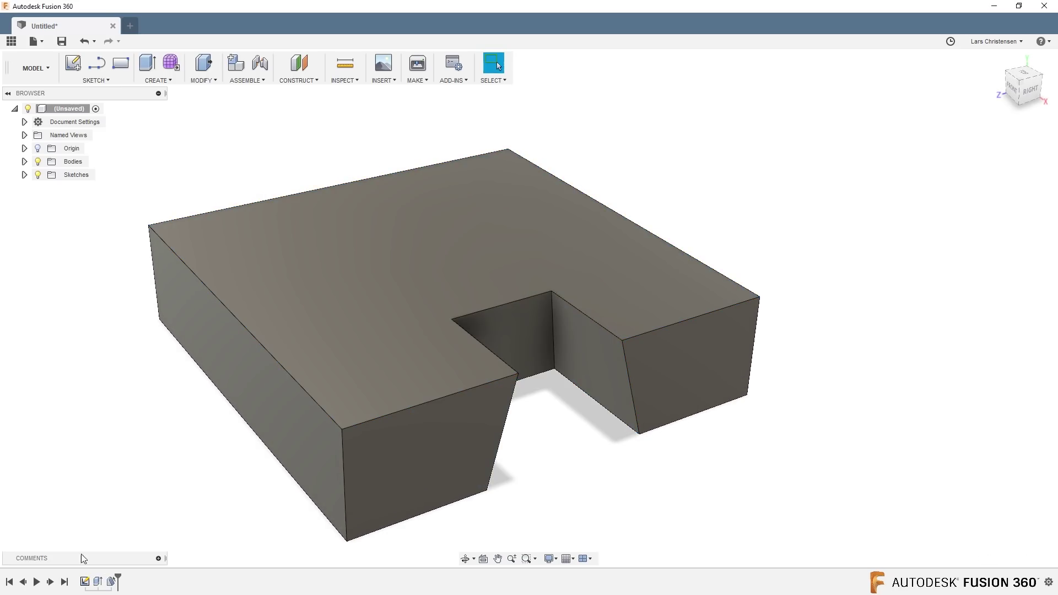
pyautogui.click(114, 582)
pyautogui.press('Delete')
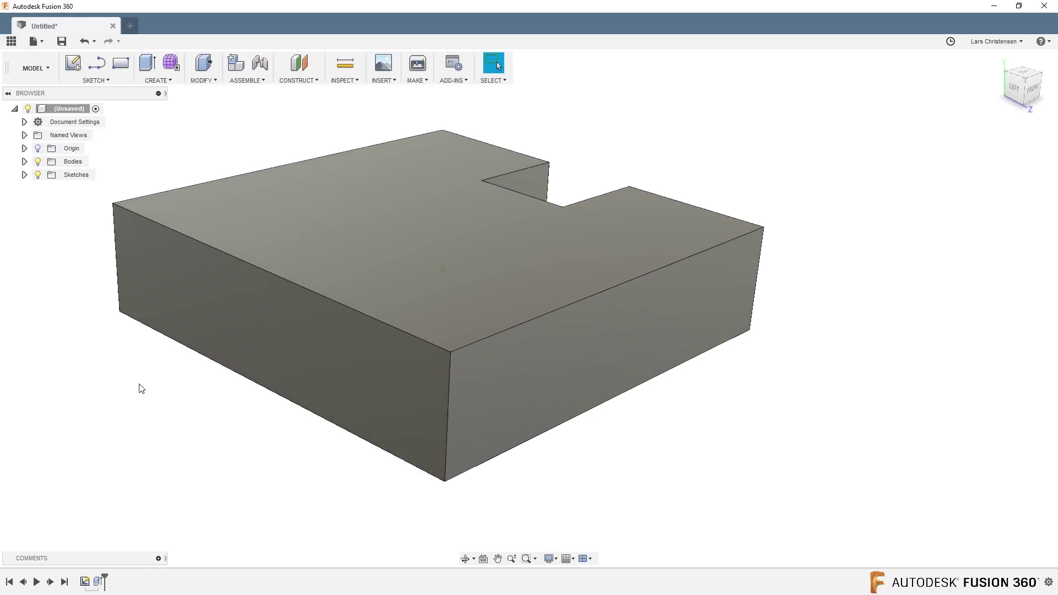
# - On the block's left face, draw a line from the lower-right corner to the top edge, dimensioned 15°
pyautogui.click(73, 62)
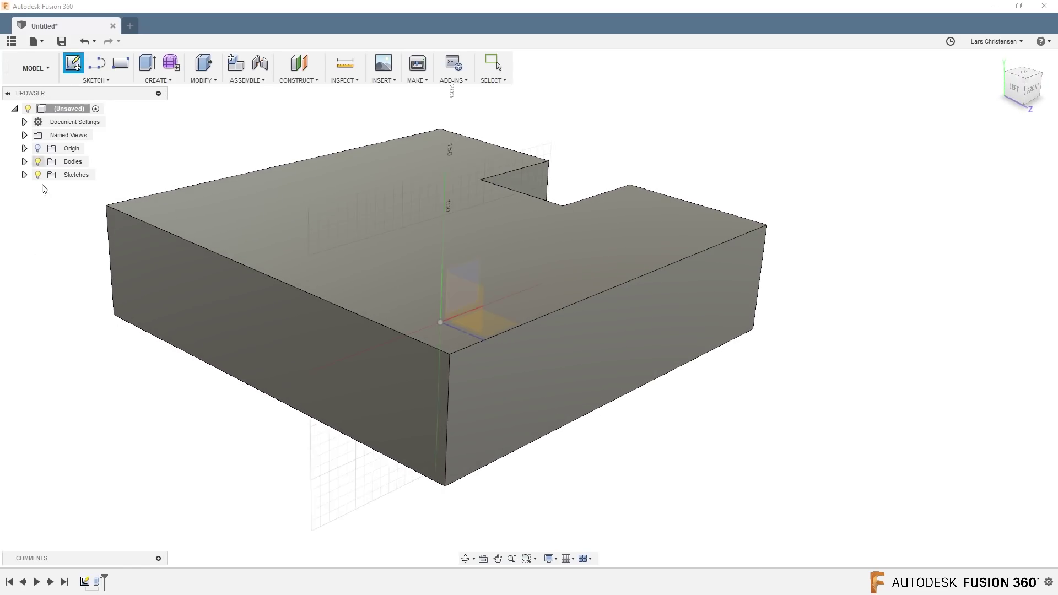
pyautogui.click(425, 399)
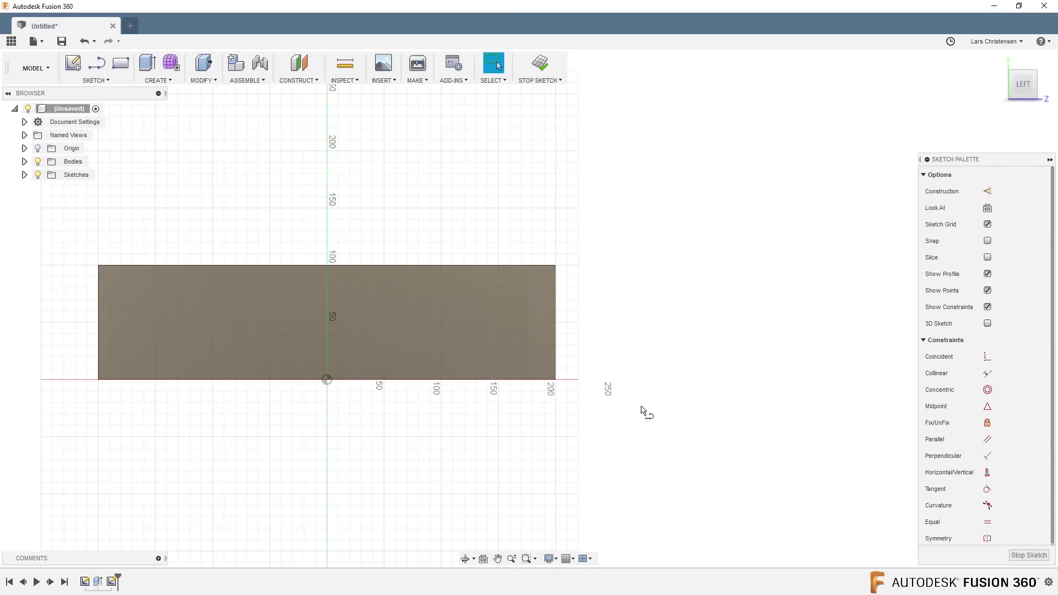
pyautogui.press('l')
pyautogui.click(556, 381)
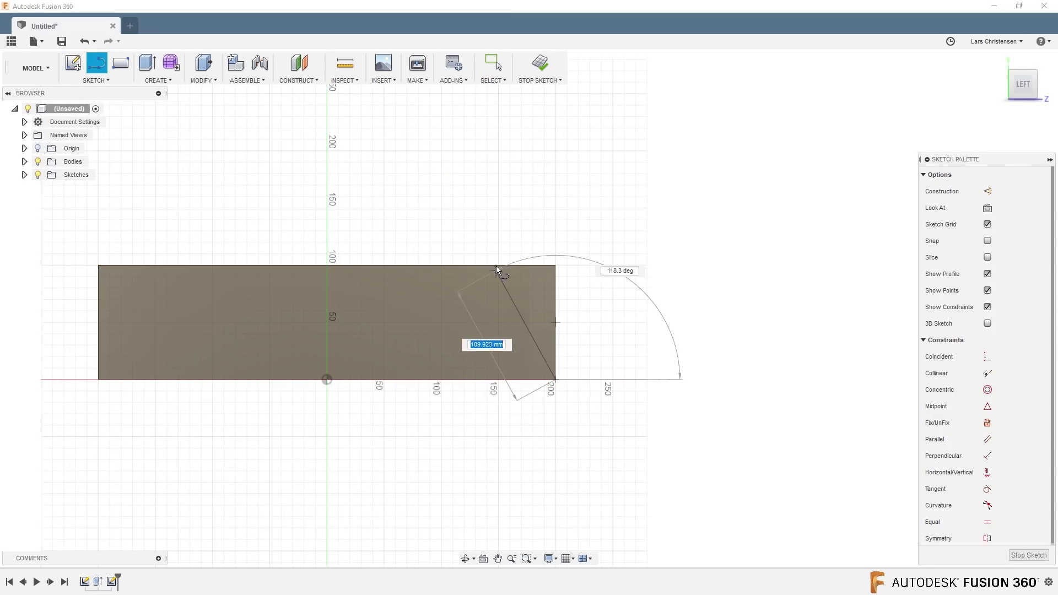
pyautogui.doubleClick(508, 264)
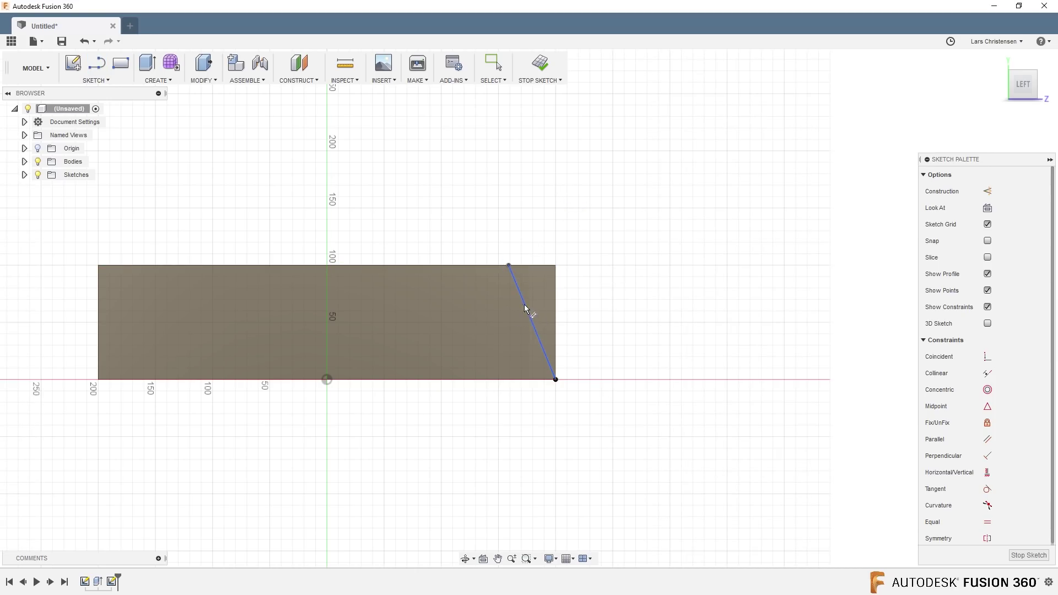
pyautogui.click(555, 309)
pyautogui.click(532, 234)
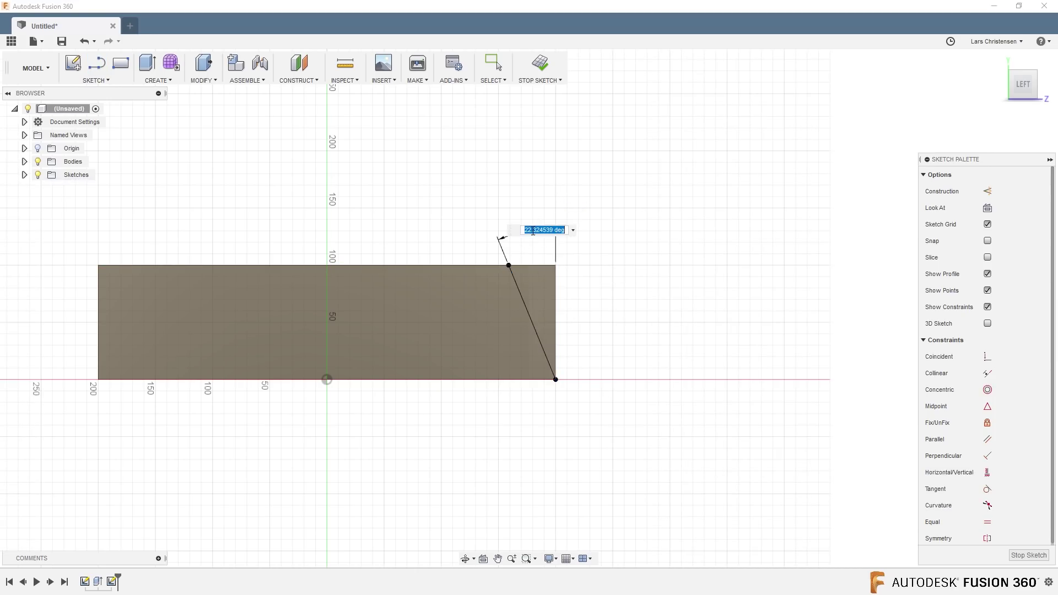
pyautogui.press('Return')
# - Project the block's top edge into the sketch and finish the sketch
pyautogui.scroll(2, 571, 259)
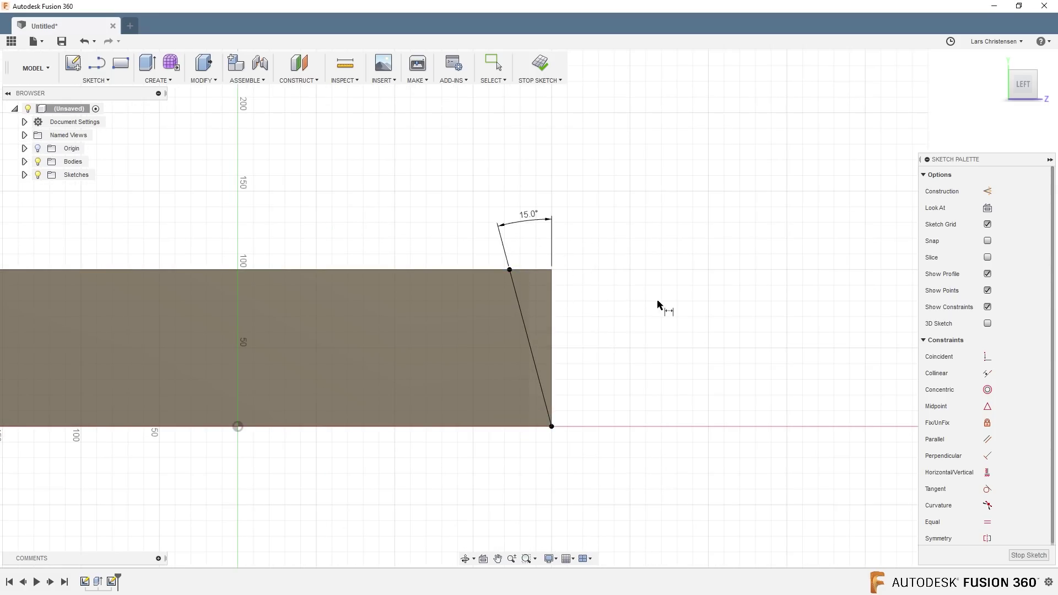
pyautogui.press('p')
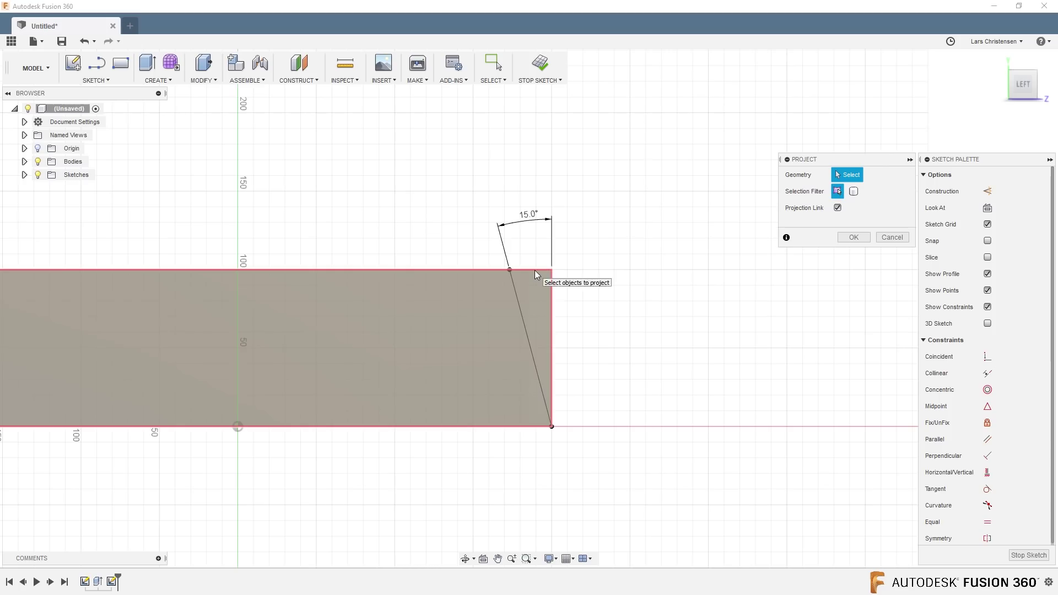
pyautogui.click(534, 269)
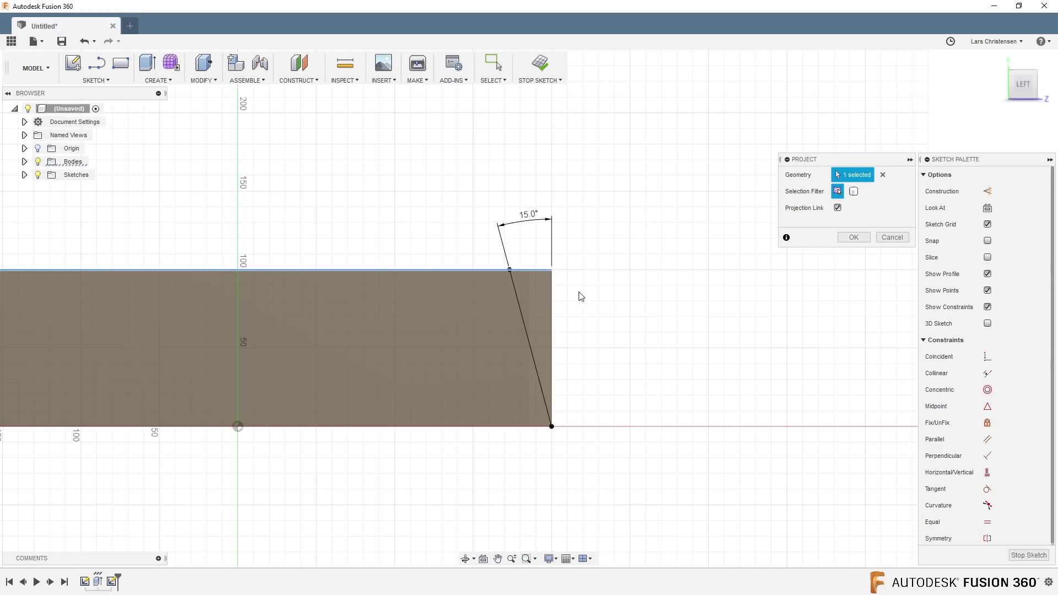
pyautogui.click(849, 239)
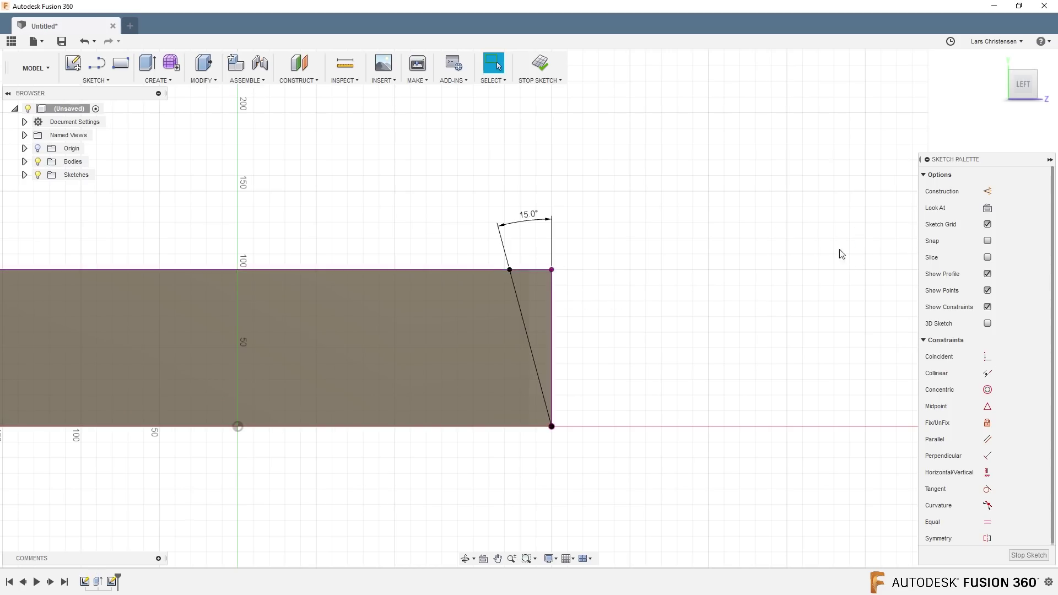
pyautogui.click(1028, 555)
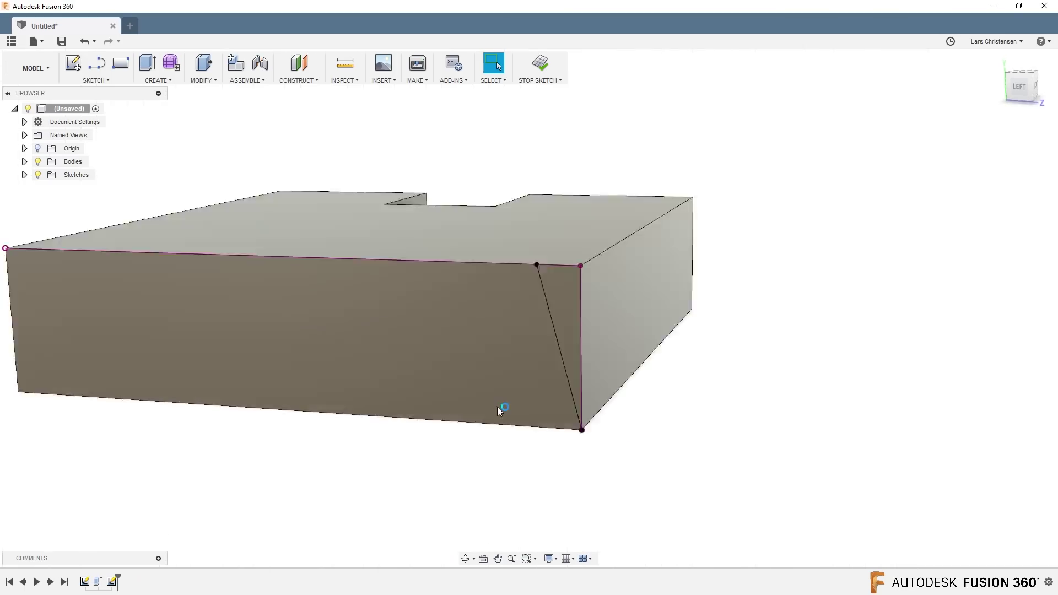
# - Sweep-cut the triangular profile along the outer bottom edge and the notch's bottom edges
pyautogui.click(168, 82)
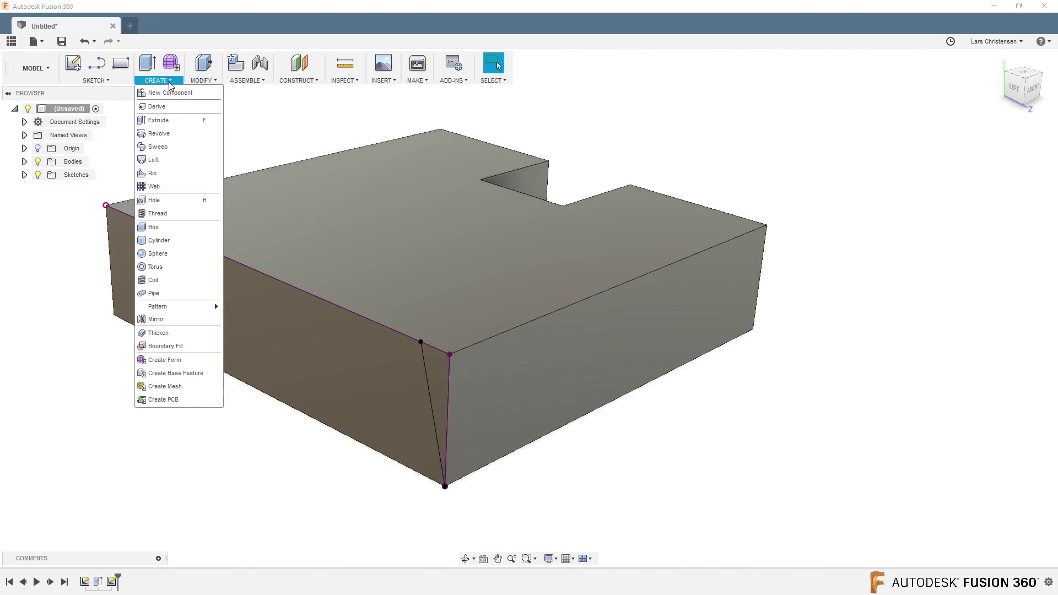
pyautogui.click(145, 154)
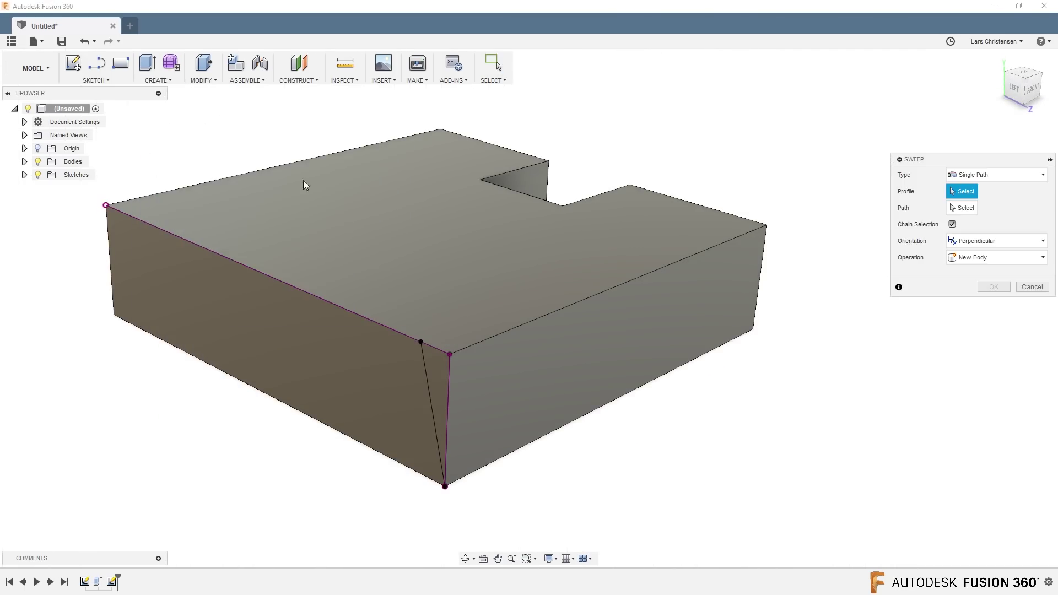
pyautogui.click(441, 362)
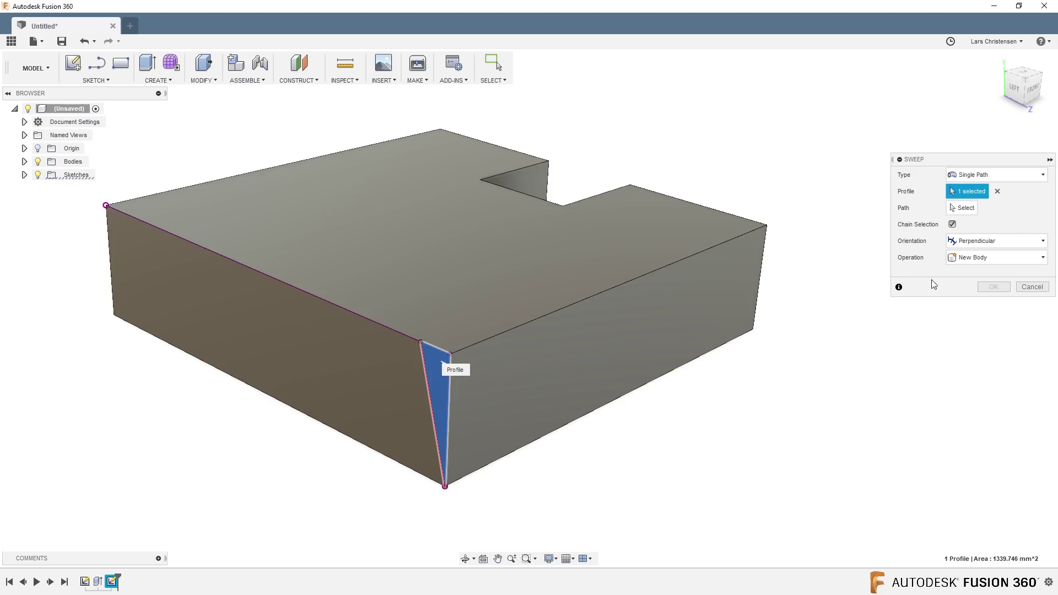
pyautogui.click(962, 208)
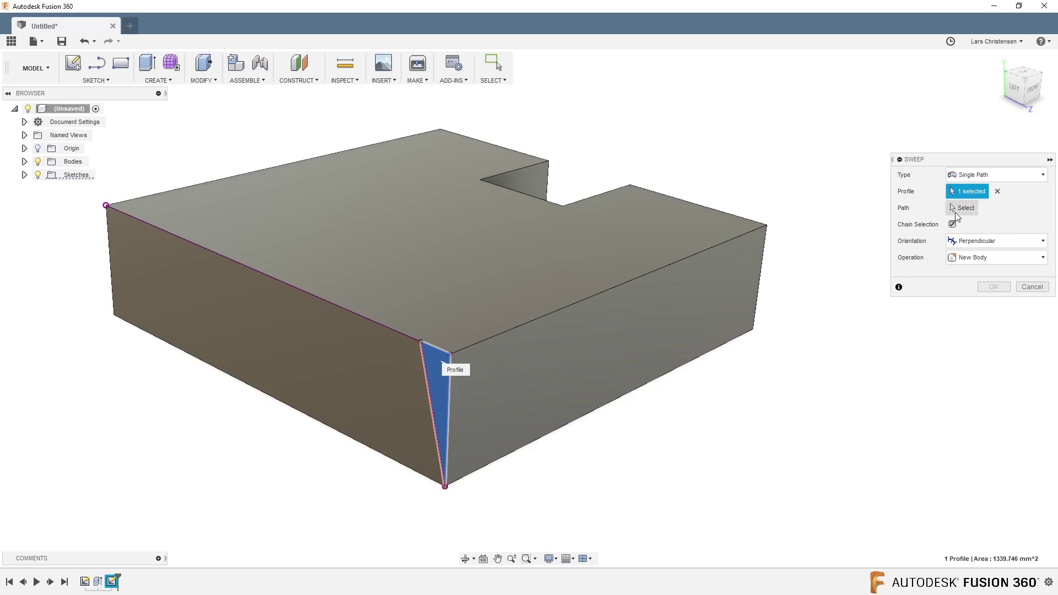
pyautogui.click(593, 417)
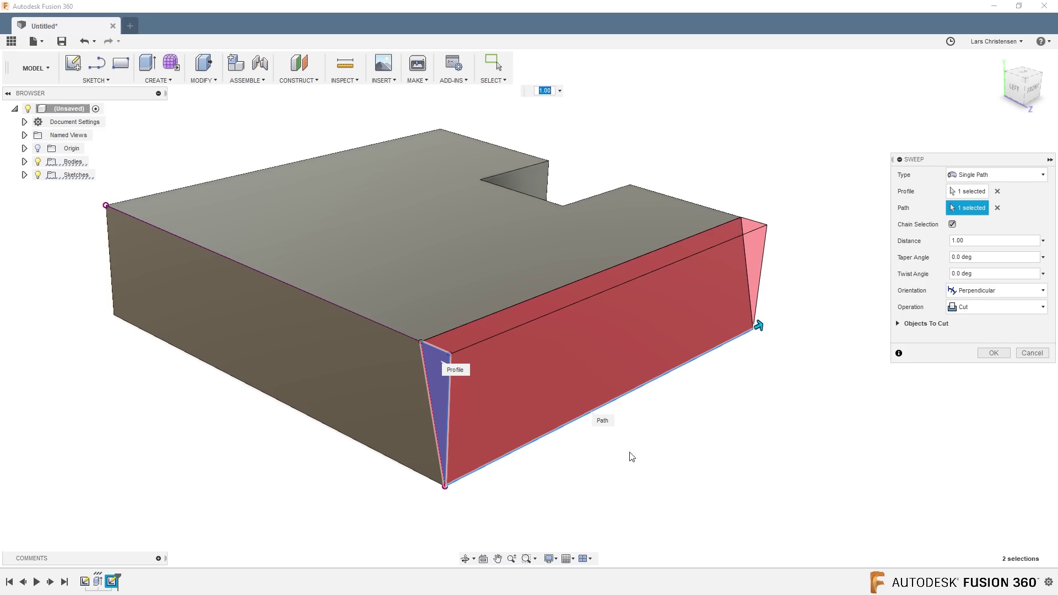
pyautogui.keyDown('shift'); pyautogui.moveTo(631, 457); pyautogui.dragTo(316, 399, button='middle'); pyautogui.keyUp('shift')
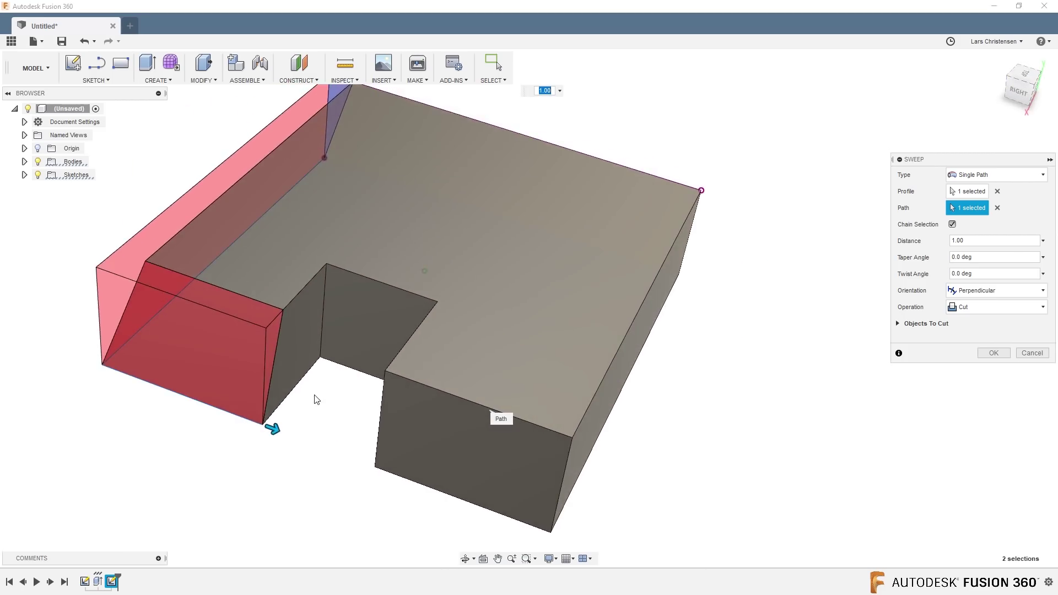
pyautogui.click(302, 387)
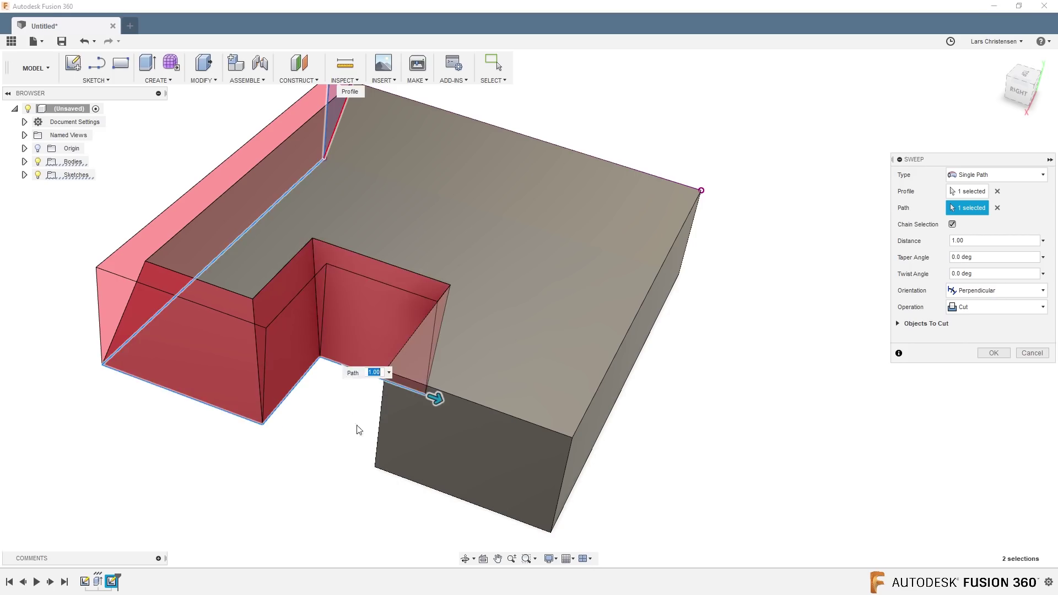
pyautogui.keyDown('shift'); pyautogui.moveTo(359, 428); pyautogui.dragTo(533, 473, button='middle'); pyautogui.keyUp('shift')
pyautogui.click(526, 447)
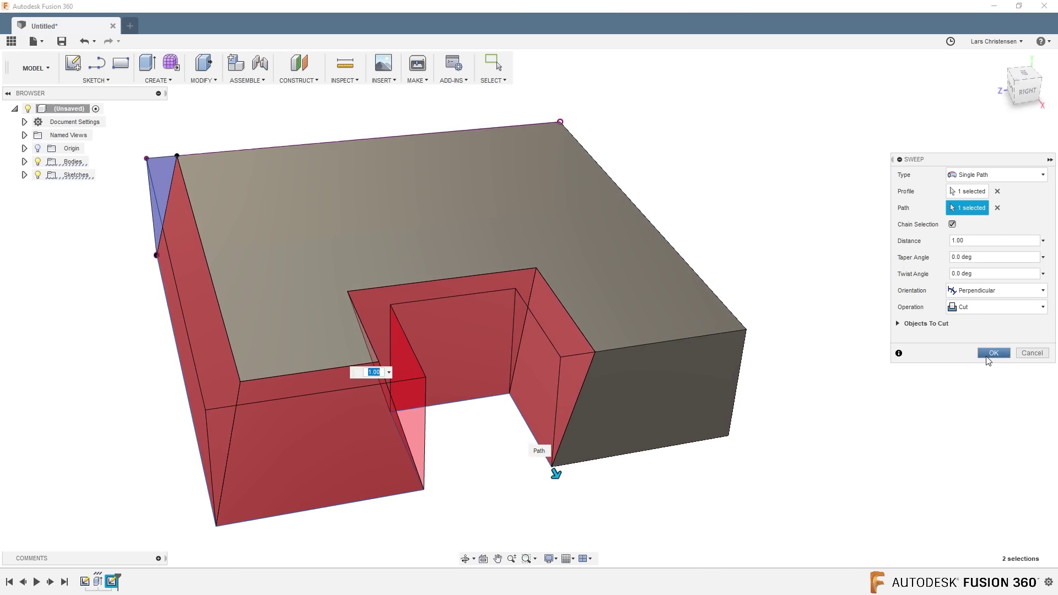
pyautogui.click(994, 353)
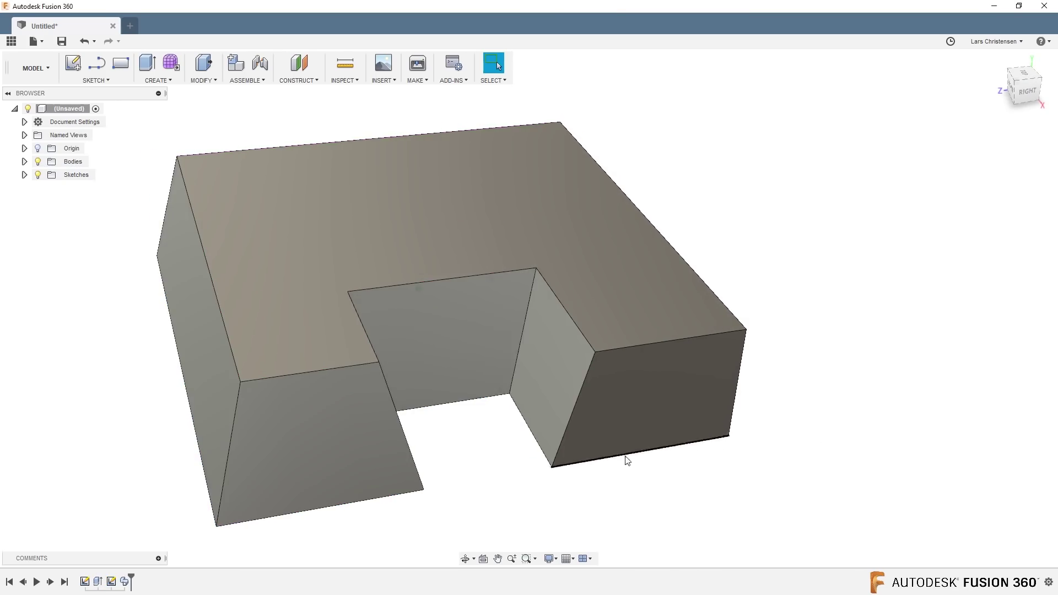
pyautogui.keyDown('shift'); pyautogui.moveTo(626, 458); pyautogui.dragTo(203, 413, button='middle'); pyautogui.keyUp('shift')
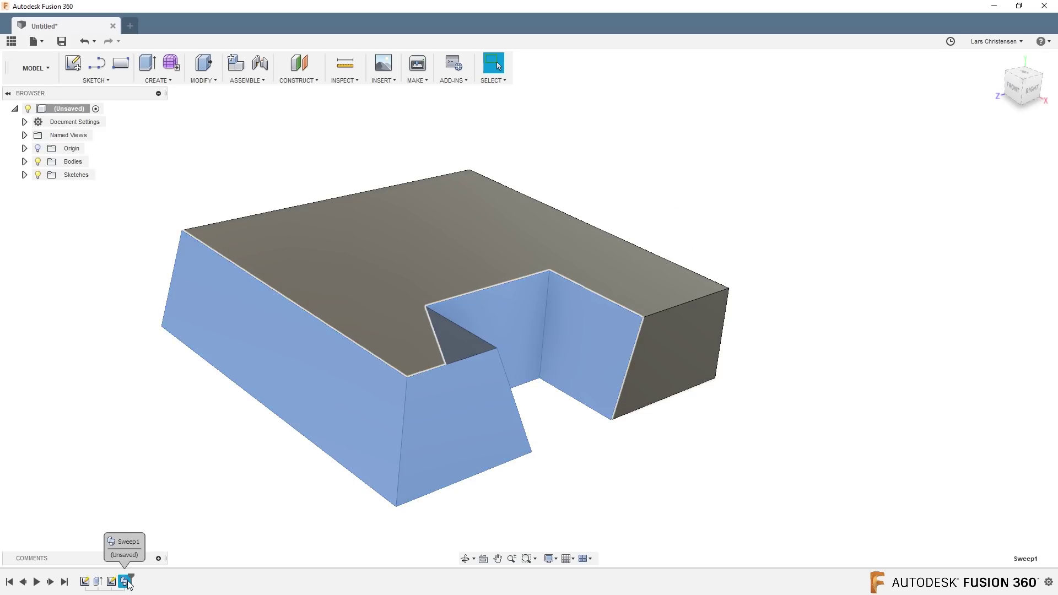
# - Undo the sweep, delete the extrude feature, and turn Sketch1's visibility back on
pyautogui.hotkey('ctrl', 'z')
pyautogui.hotkey('ctrl', 'z')
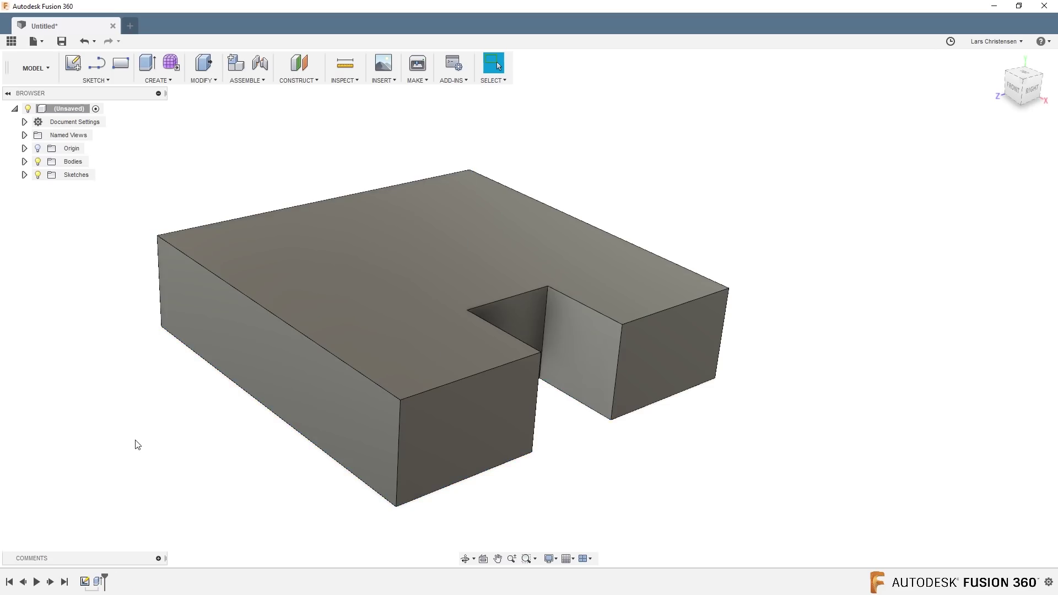
pyautogui.click(99, 582)
pyautogui.press('Delete')
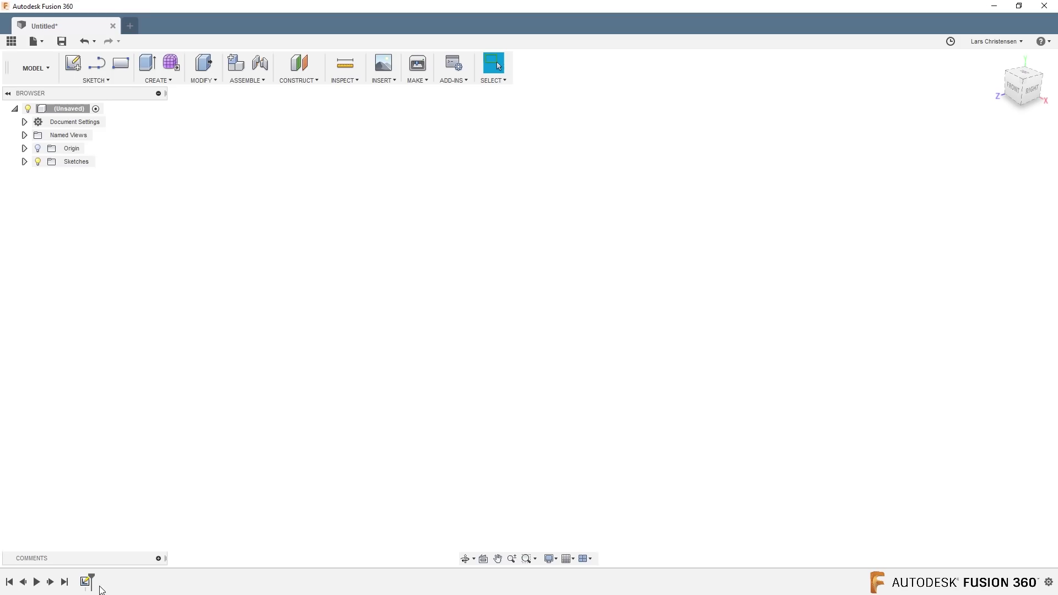
pyautogui.click(24, 161)
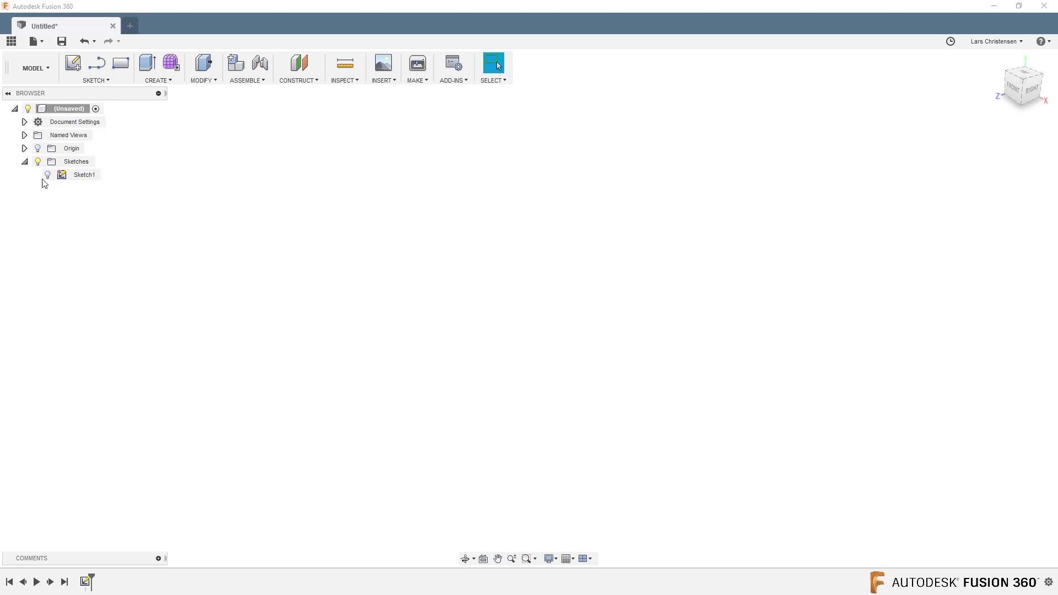
pyautogui.click(48, 175)
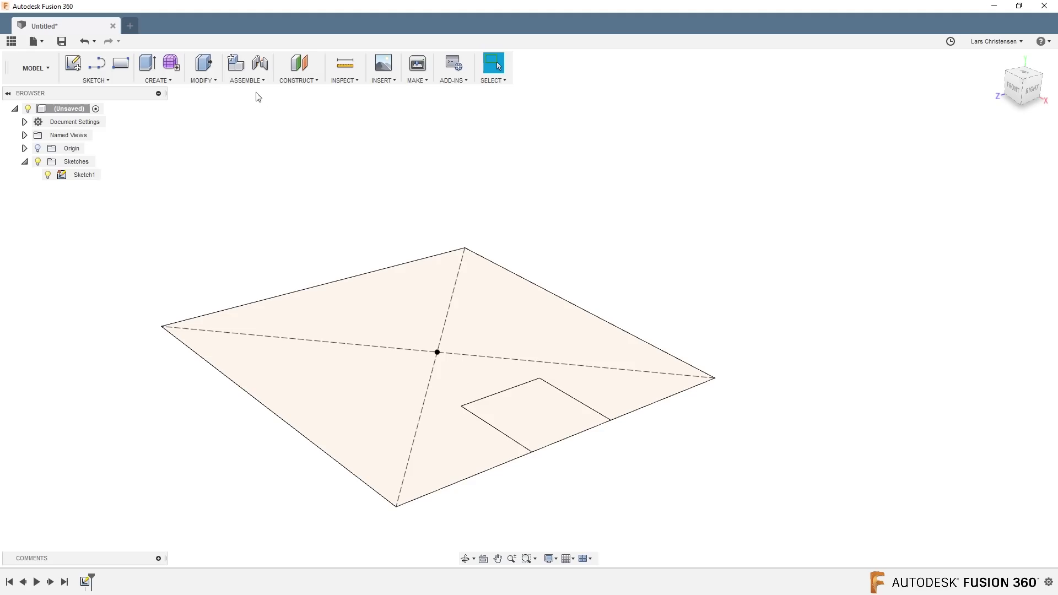
# - Create an offset plane 120 mm above the XZ plane and begin a new sketch
pyautogui.click(301, 66)
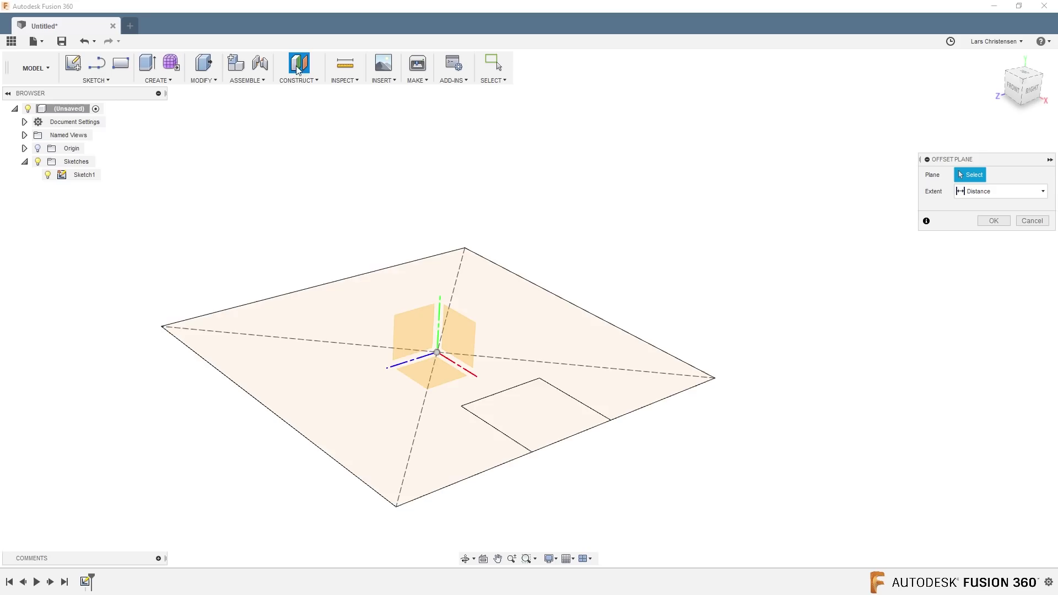
pyautogui.click(417, 371)
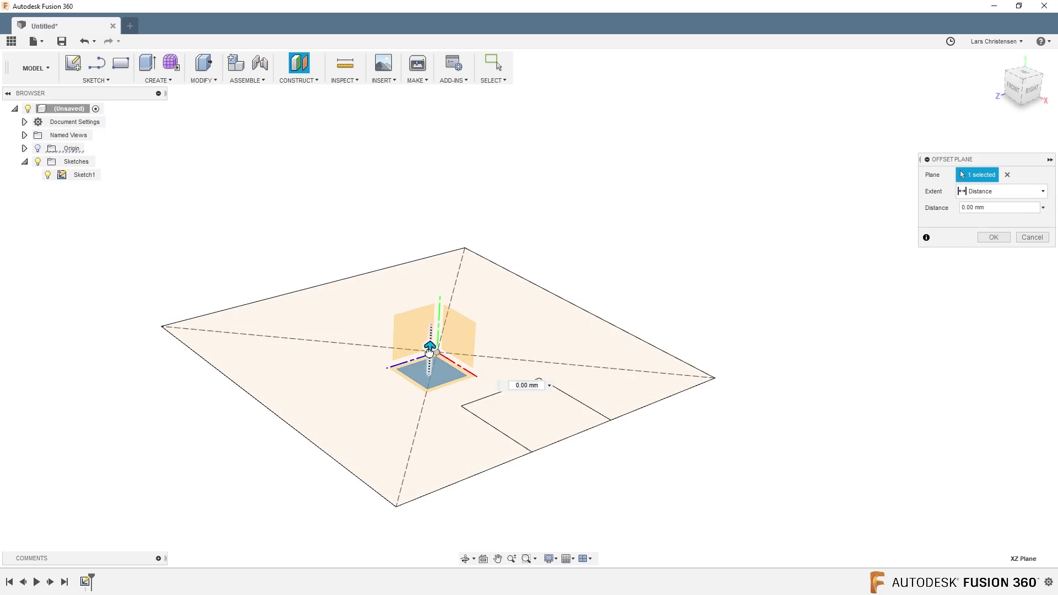
pyautogui.moveTo(429, 348); pyautogui.dragTo(442, 245)
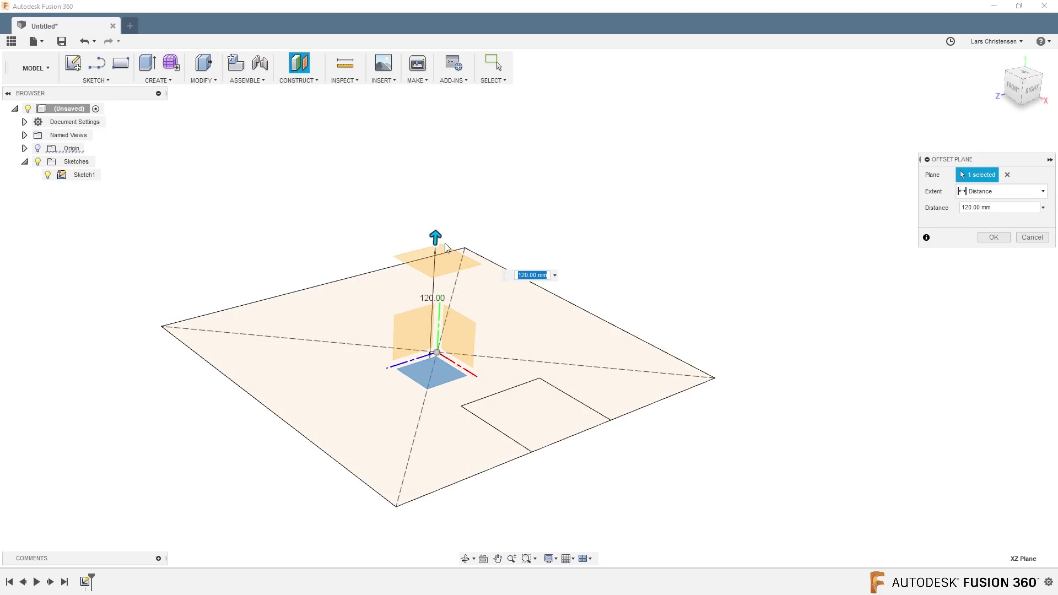
pyautogui.click(994, 237)
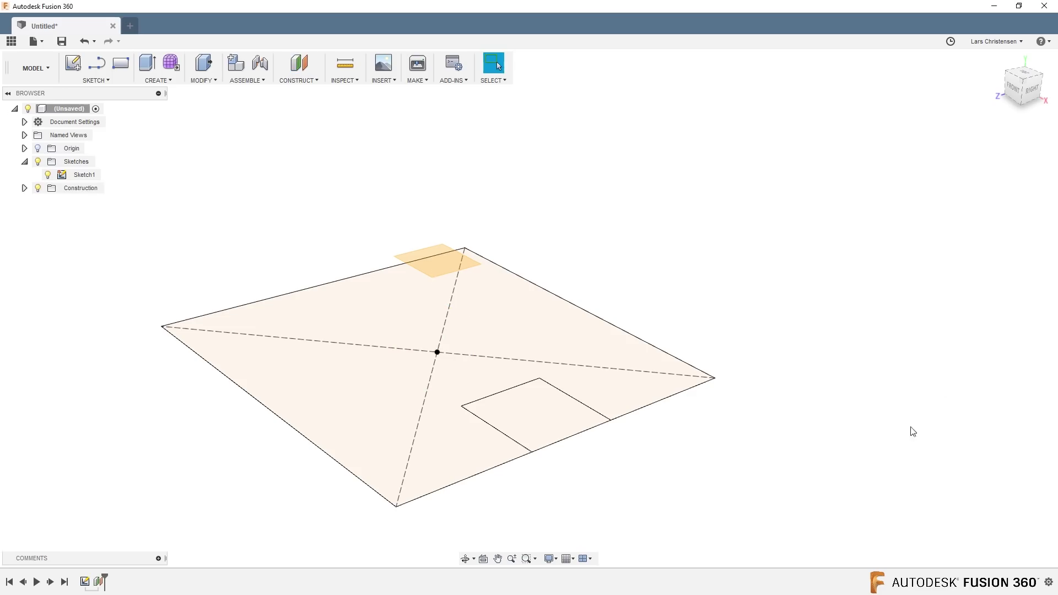
pyautogui.keyDown('shift'); pyautogui.moveTo(478, 241); pyautogui.dragTo(534, 200, button='middle'); pyautogui.keyUp('shift')
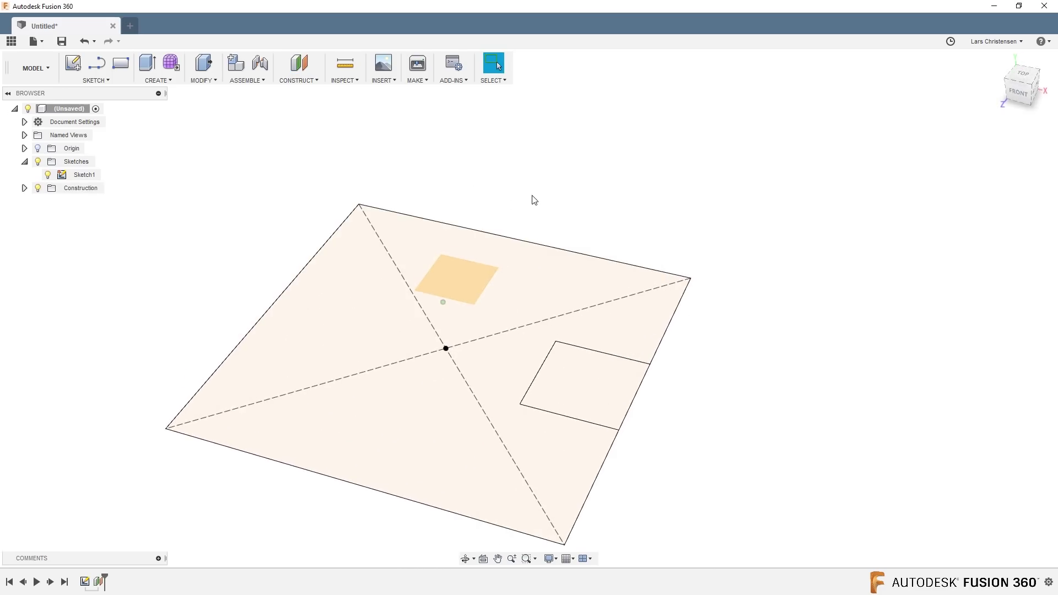
pyautogui.click(72, 62)
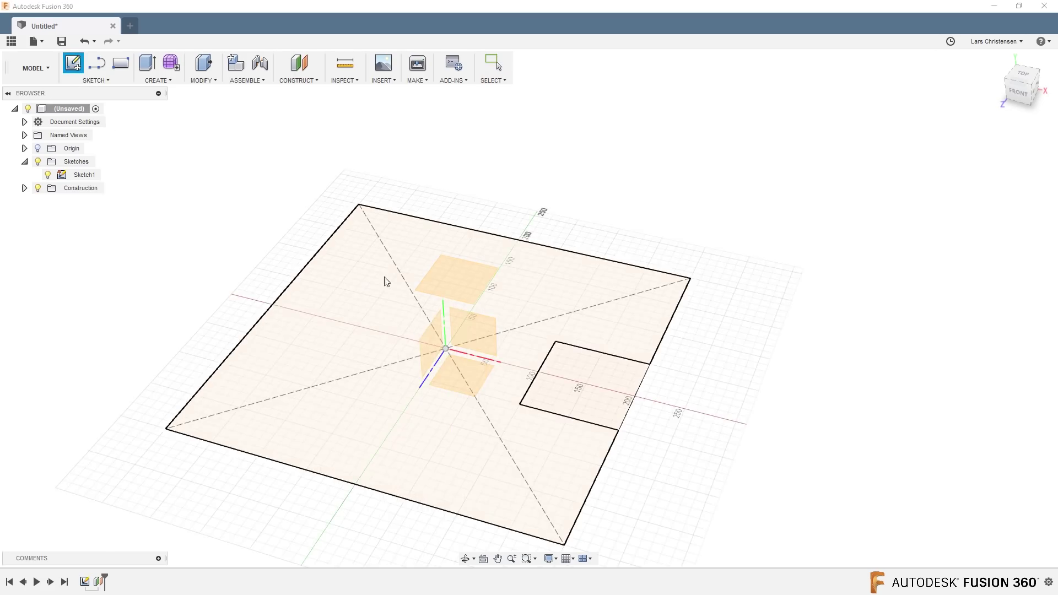
# - Place Sketch4 on the 120 mm offset plane and project the square's top, left and bottom edges
pyautogui.click(442, 284)
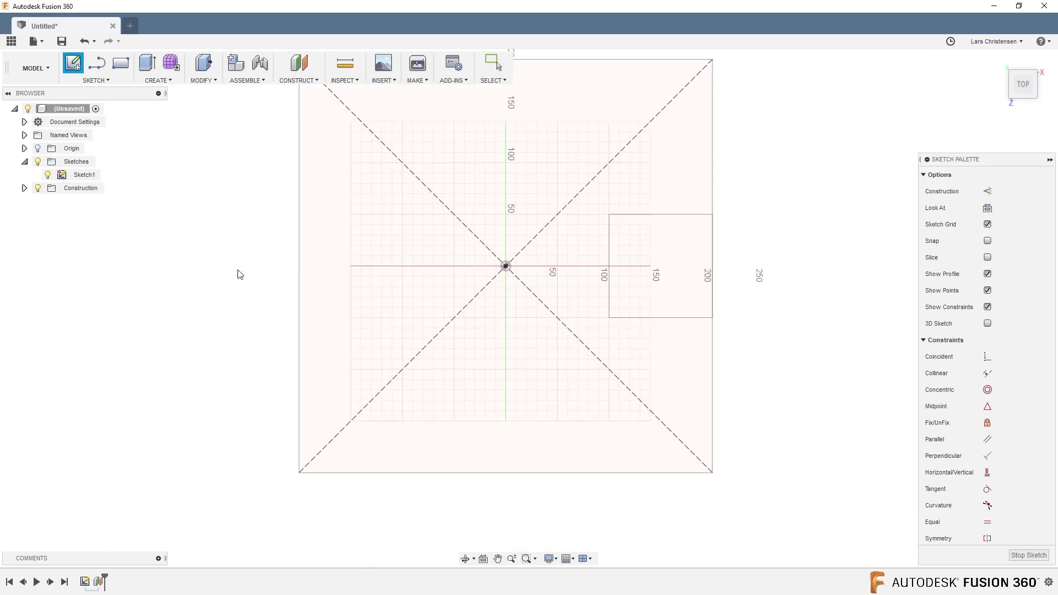
pyautogui.scroll(2, 363, 102)
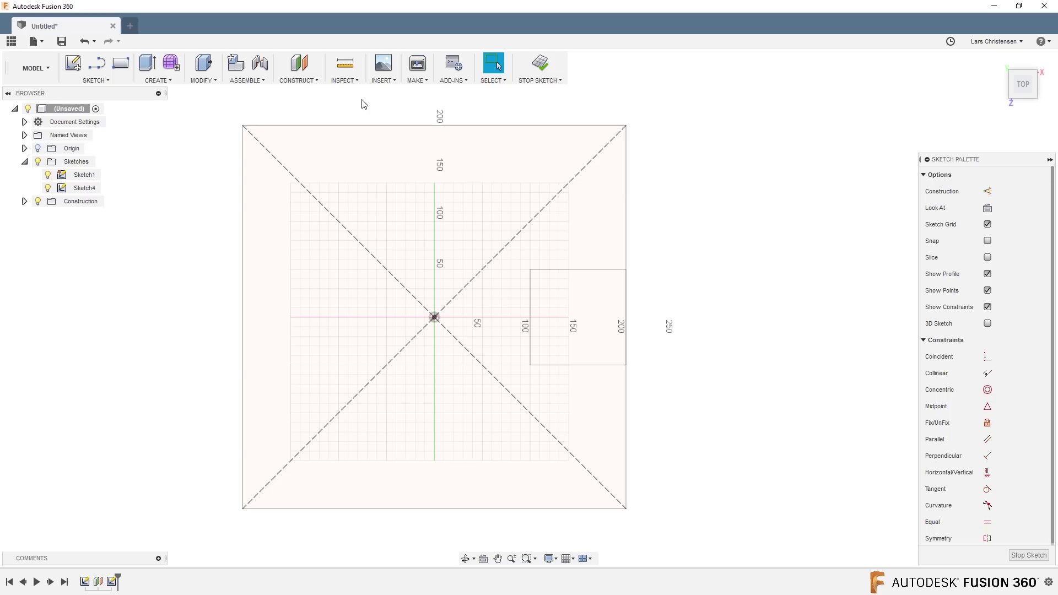
pyautogui.press('p')
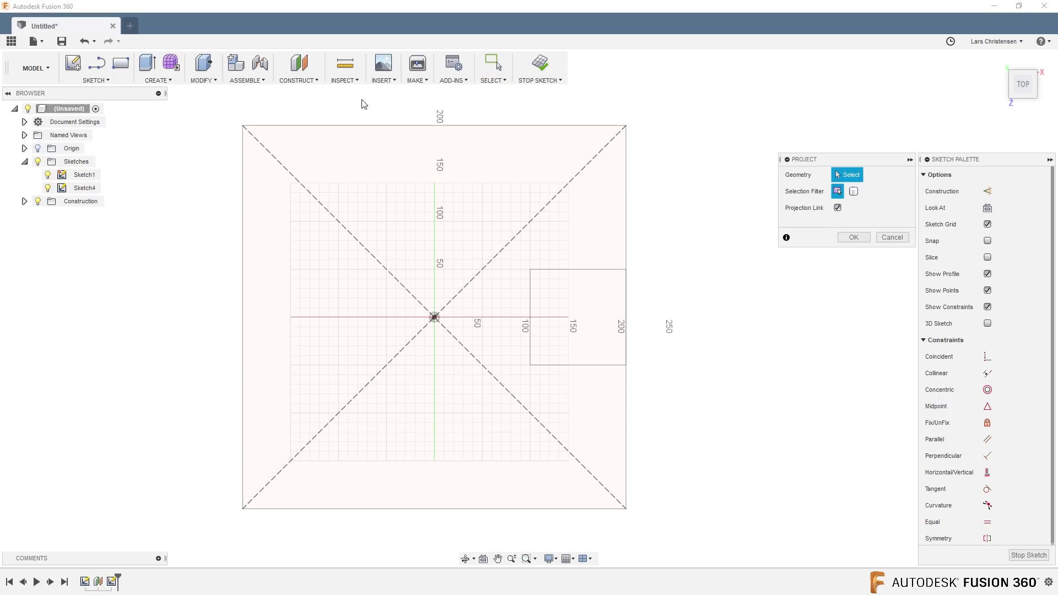
pyautogui.click(356, 126)
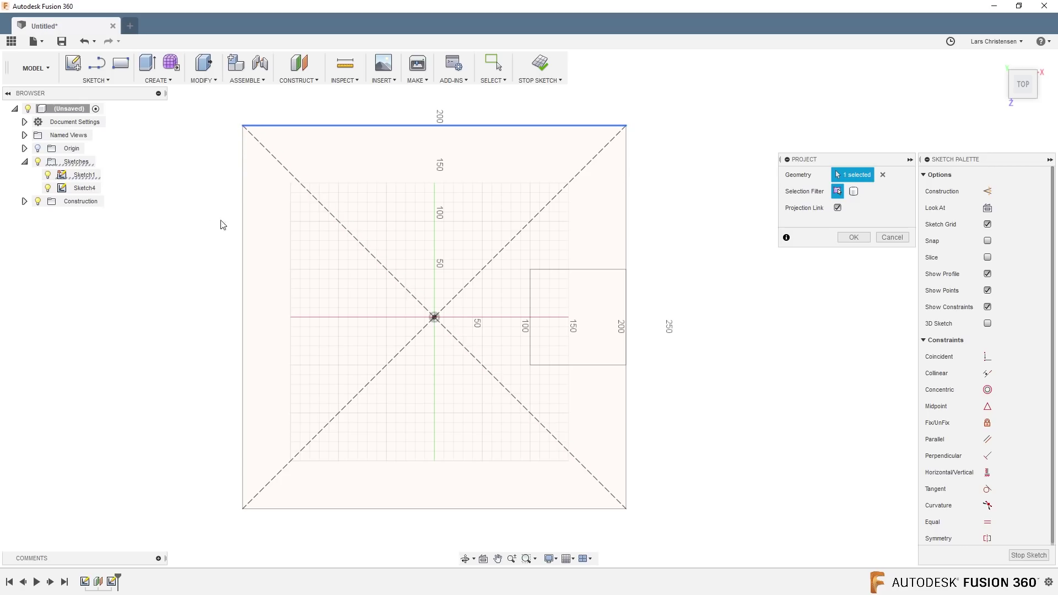
pyautogui.click(244, 237)
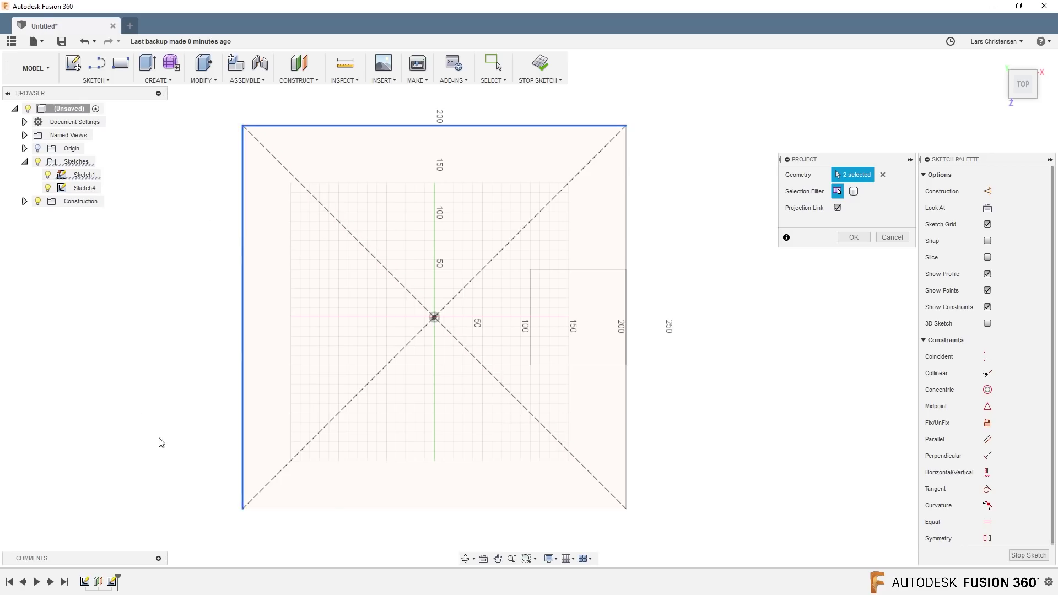
pyautogui.click(355, 509)
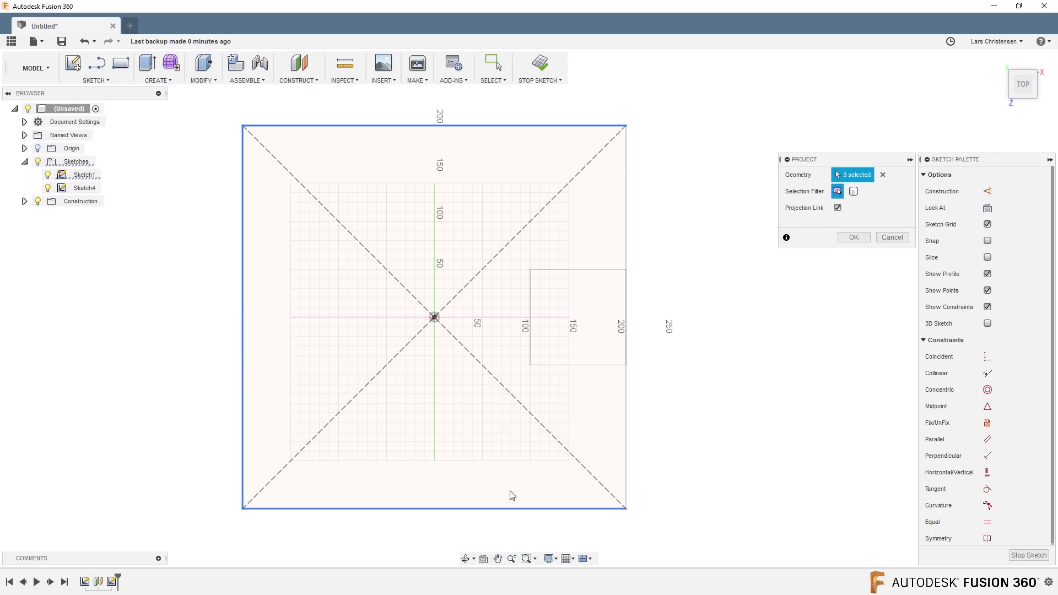
pyautogui.click(853, 238)
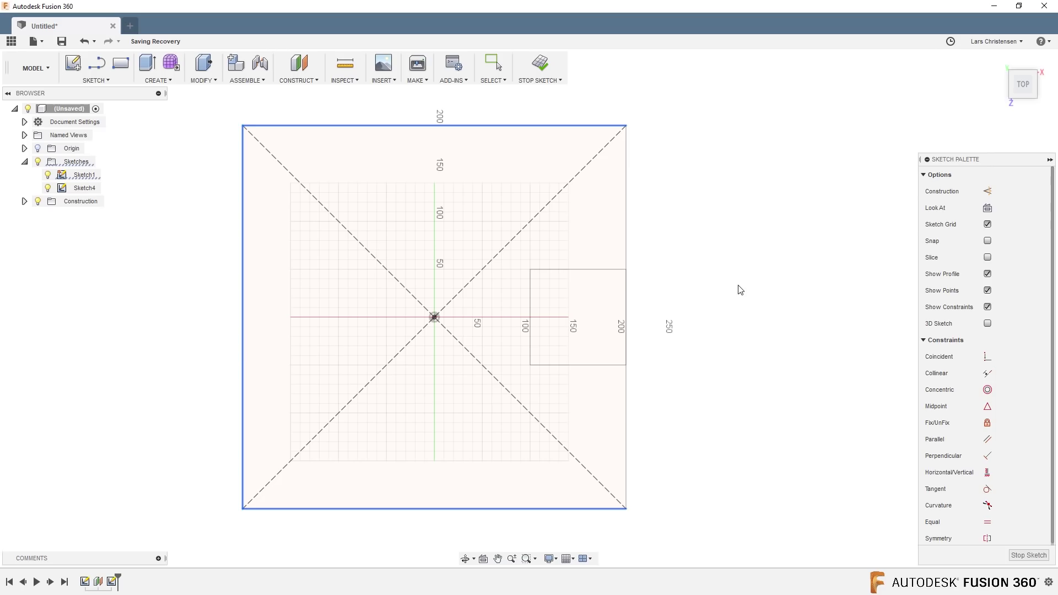
# - Project the notch rectangle's top and bottom edges into Sketch4 as well
pyautogui.press('F6')
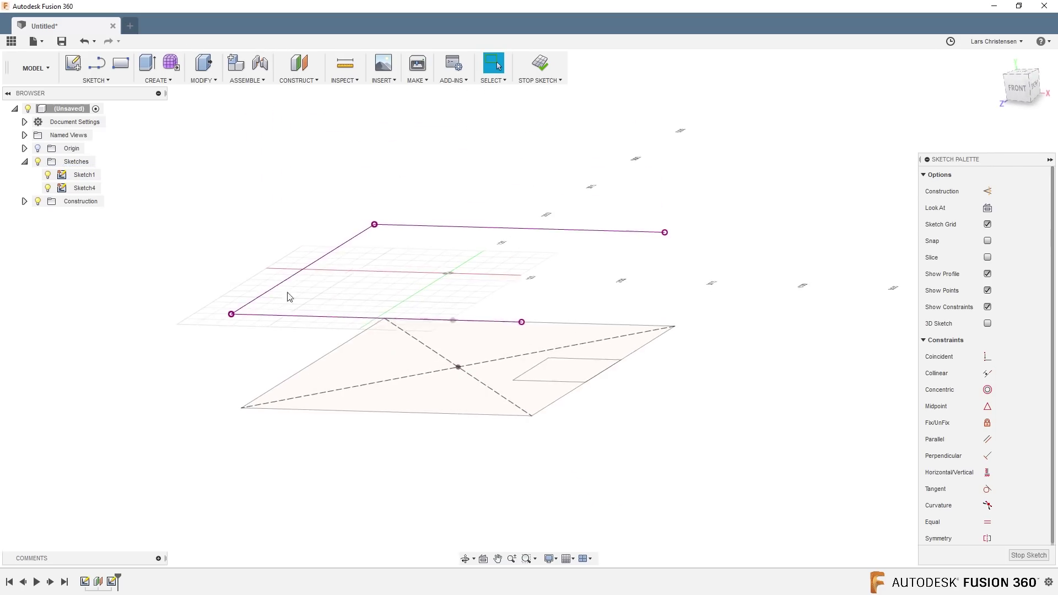
pyautogui.moveTo(289, 298)
pyautogui.keyDown('shift'); pyautogui.mouseDown(button='middle')
pyautogui.moveTo(432, 349)
pyautogui.moveTo(519, 323)
pyautogui.moveTo(514, 339)
pyautogui.mouseUp(button='middle'); pyautogui.keyUp('shift')
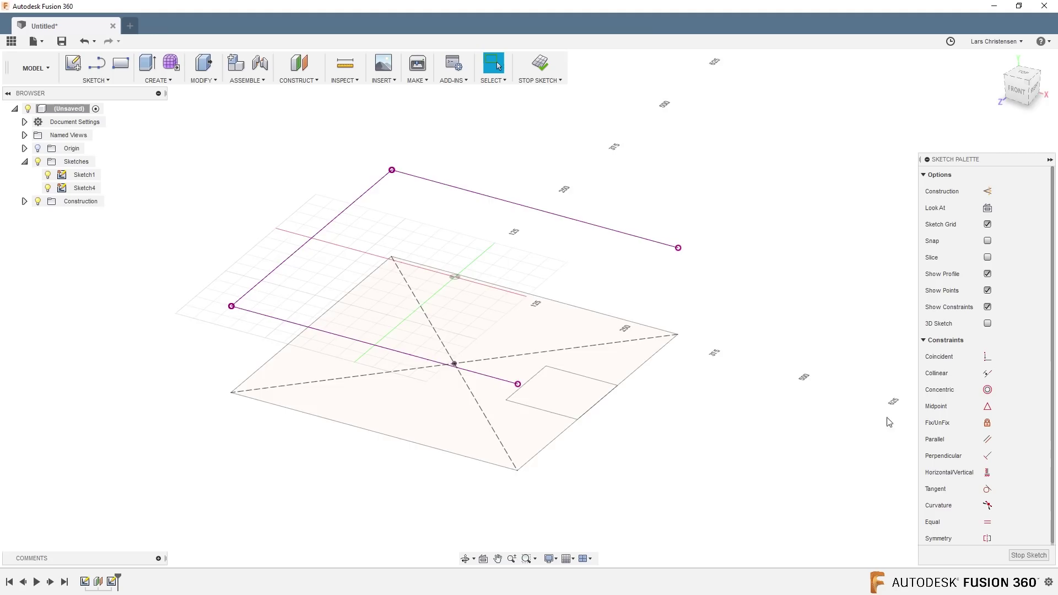
pyautogui.press('p')
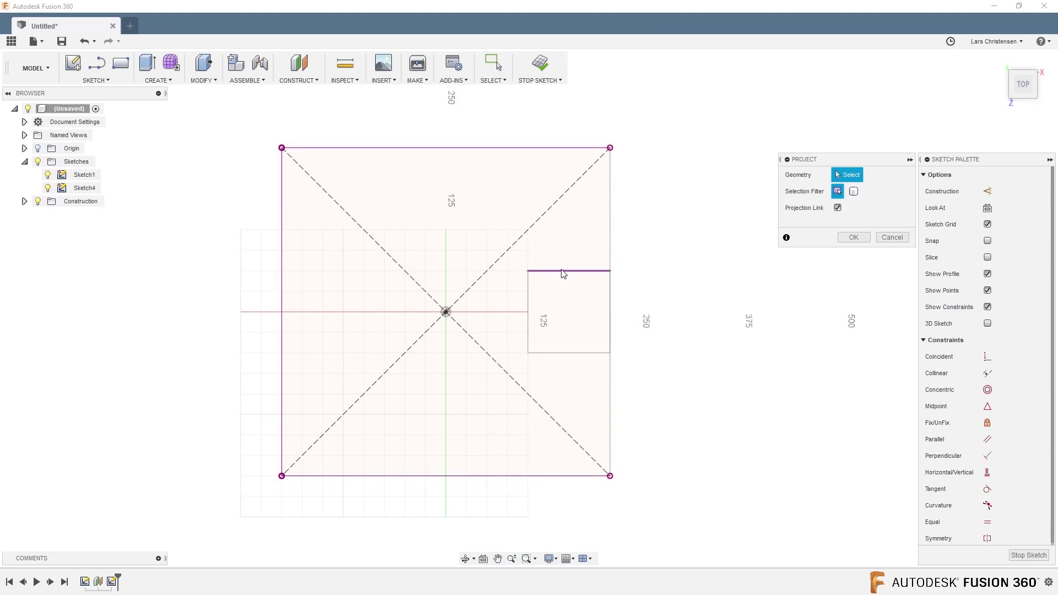
pyautogui.click(561, 271)
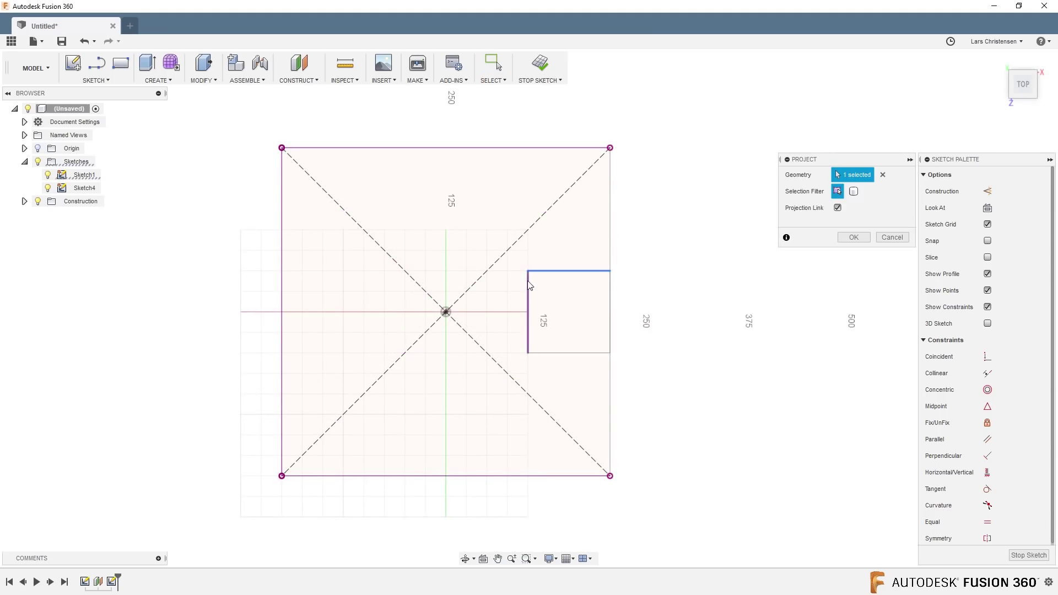
pyautogui.click(560, 353)
pyautogui.click(854, 237)
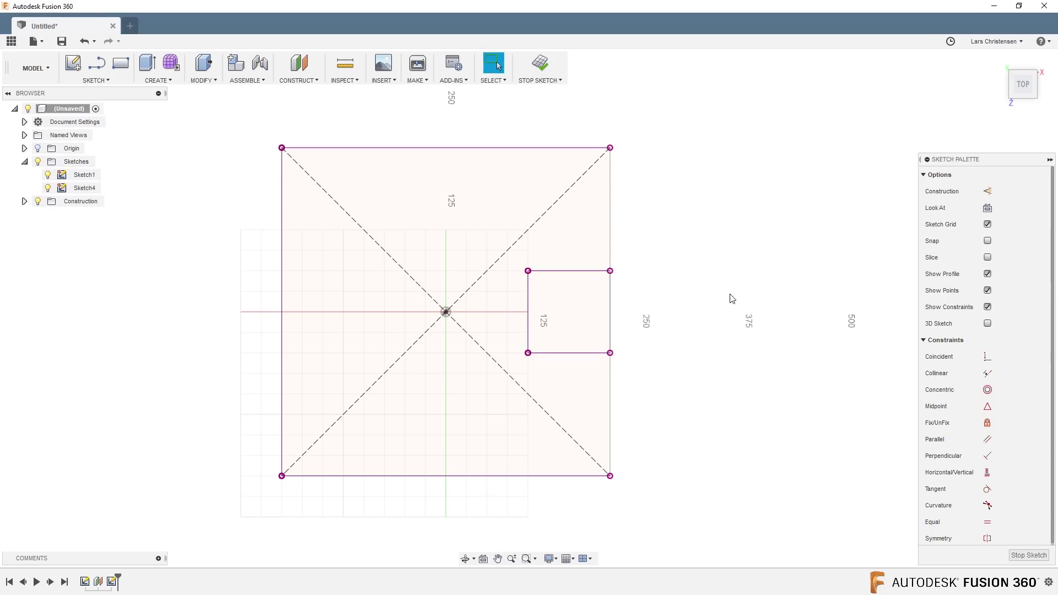
# - Offset the three-sided notch outline 40 mm outward
pyautogui.press('o')
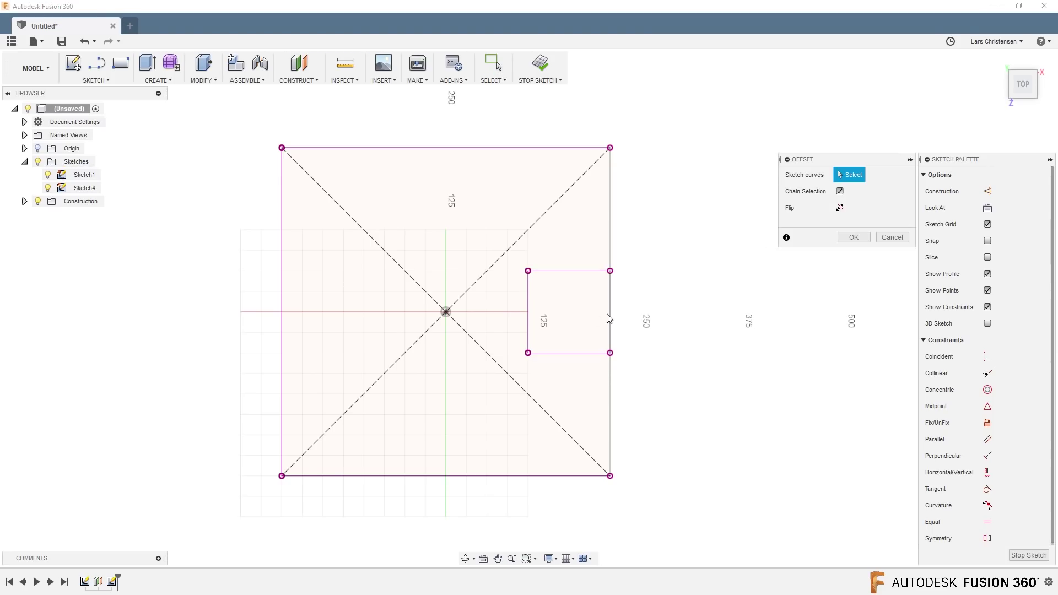
pyautogui.click(571, 270)
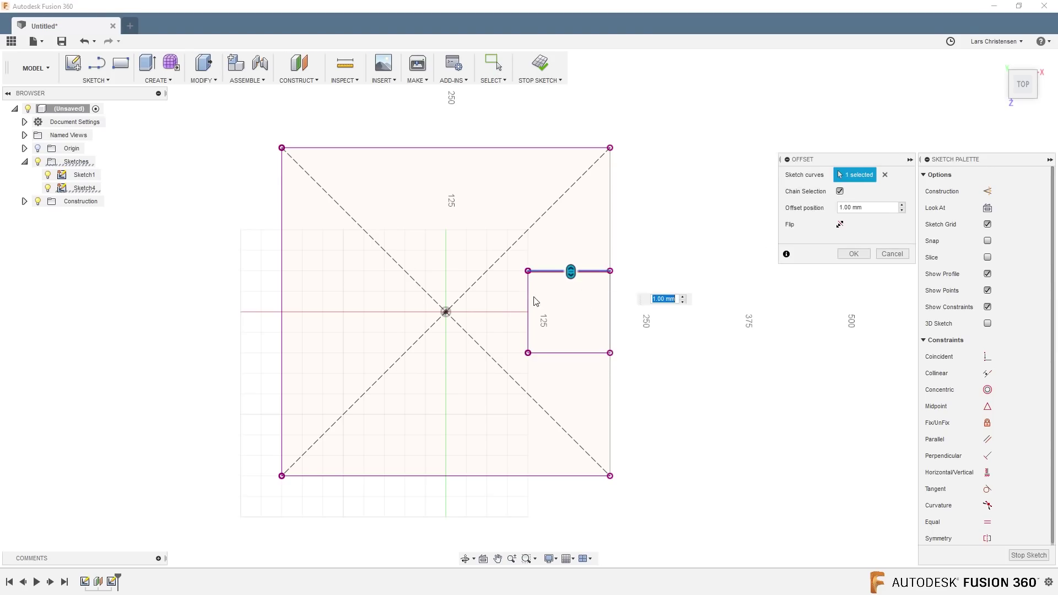
pyautogui.click(528, 304)
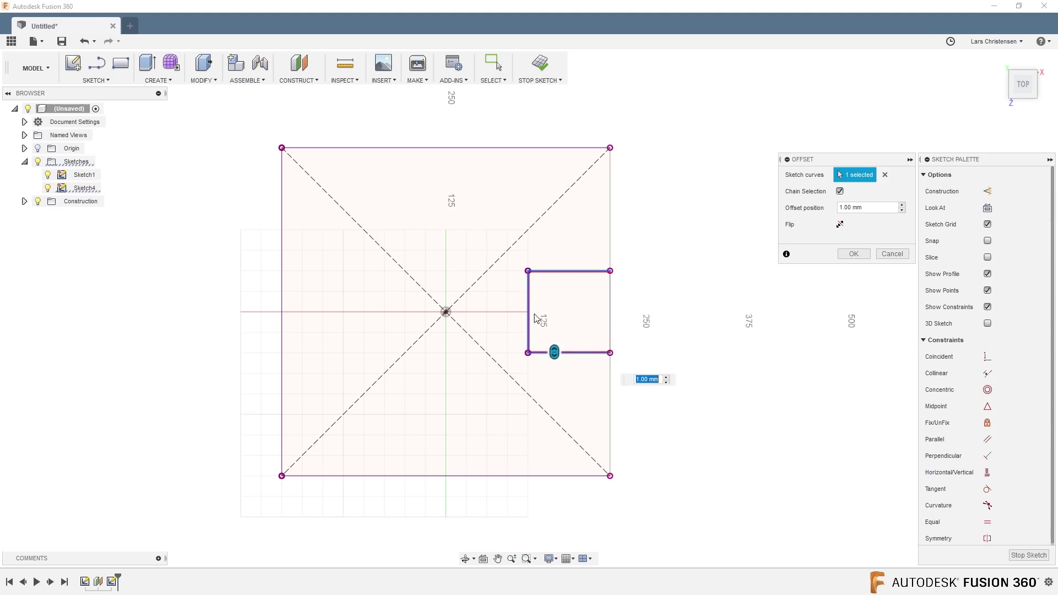
pyautogui.moveTo(555, 354); pyautogui.dragTo(559, 386)
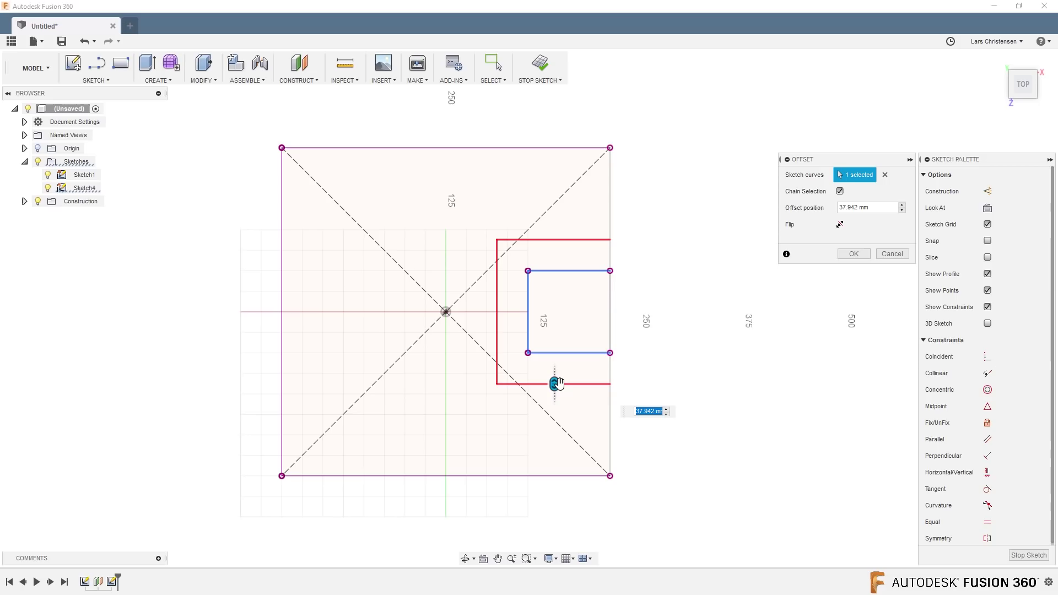
pyautogui.write('40')
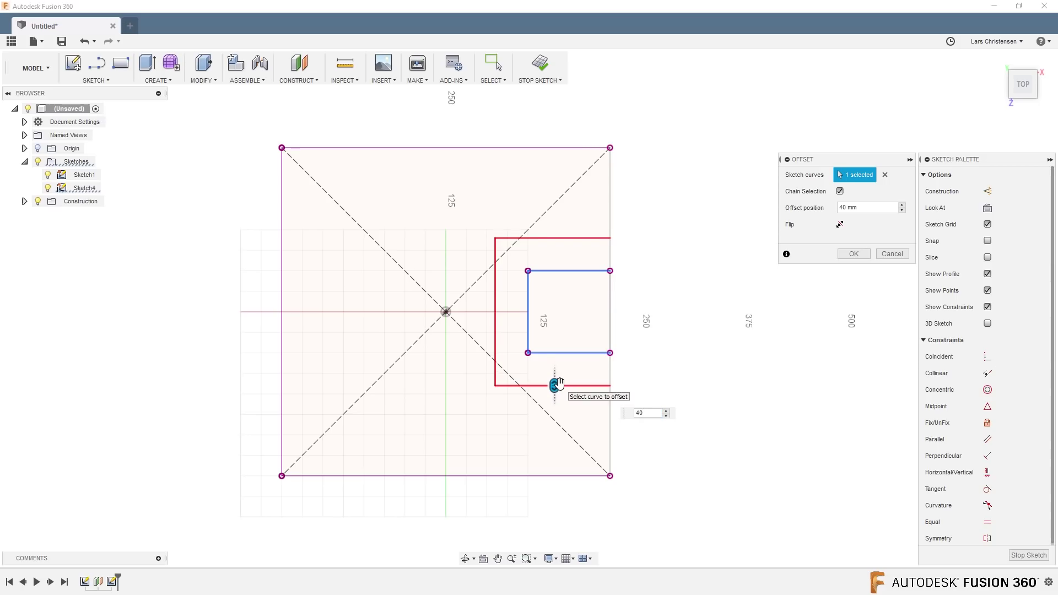
pyautogui.press('Return')
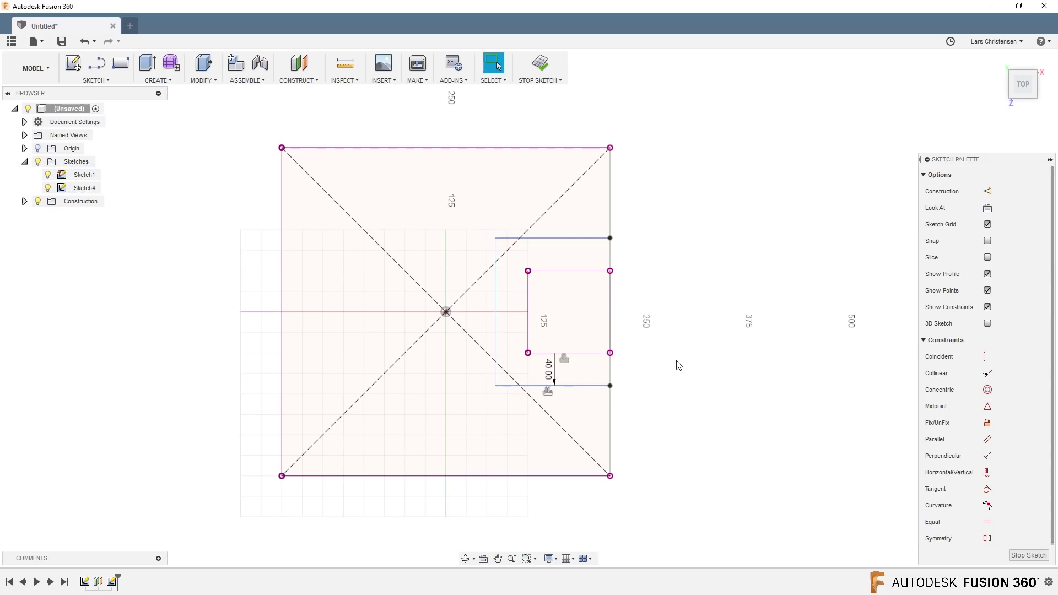
# - Draw lines joining the offset outline's ends to the square's top-right and bottom-right corners
pyautogui.press('l')
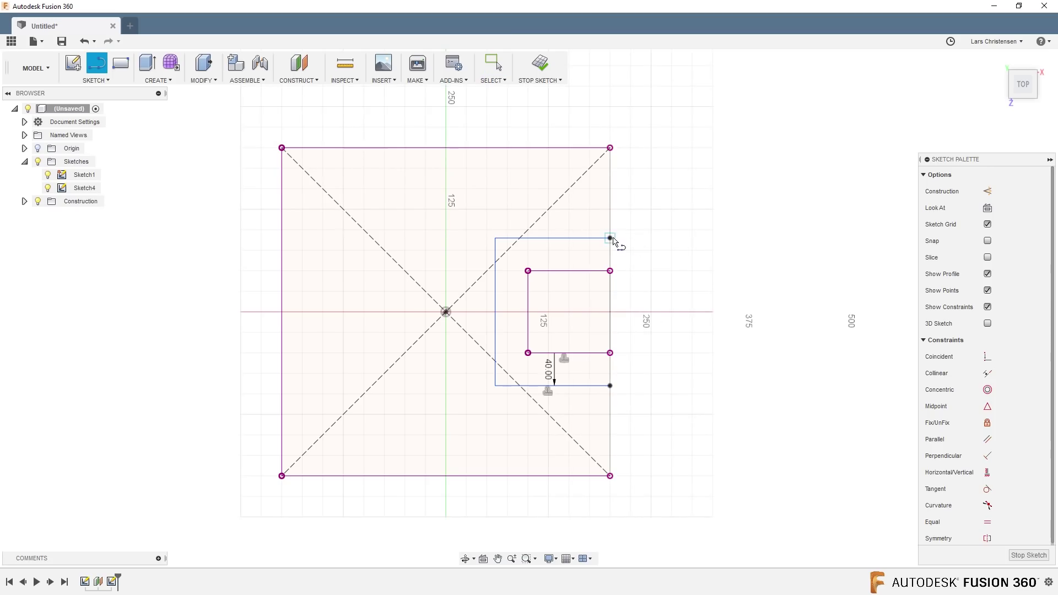
pyautogui.click(610, 237)
pyautogui.click(610, 148)
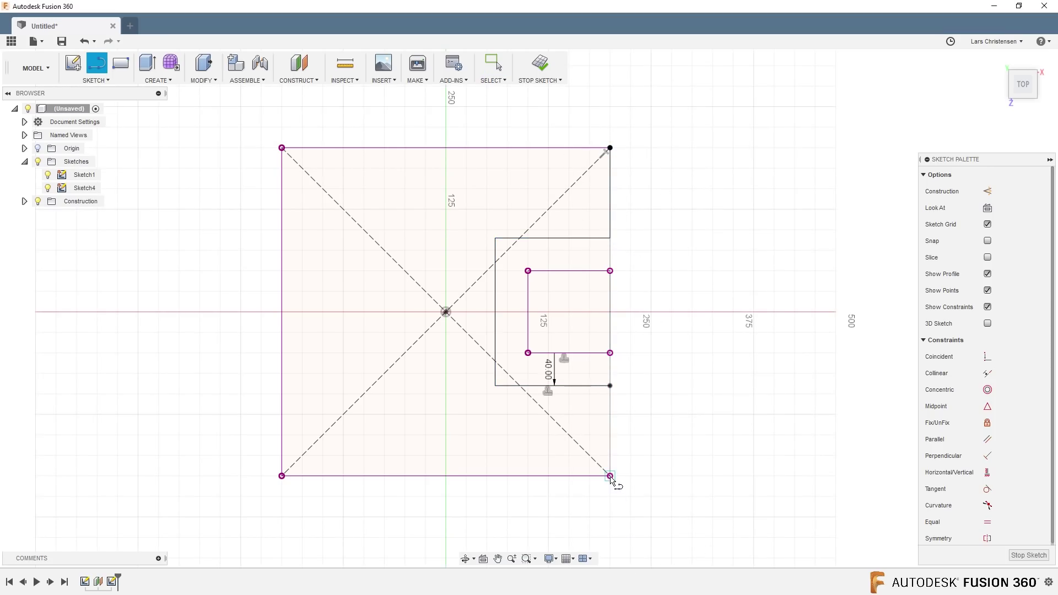
pyautogui.click(610, 475)
pyautogui.click(611, 386)
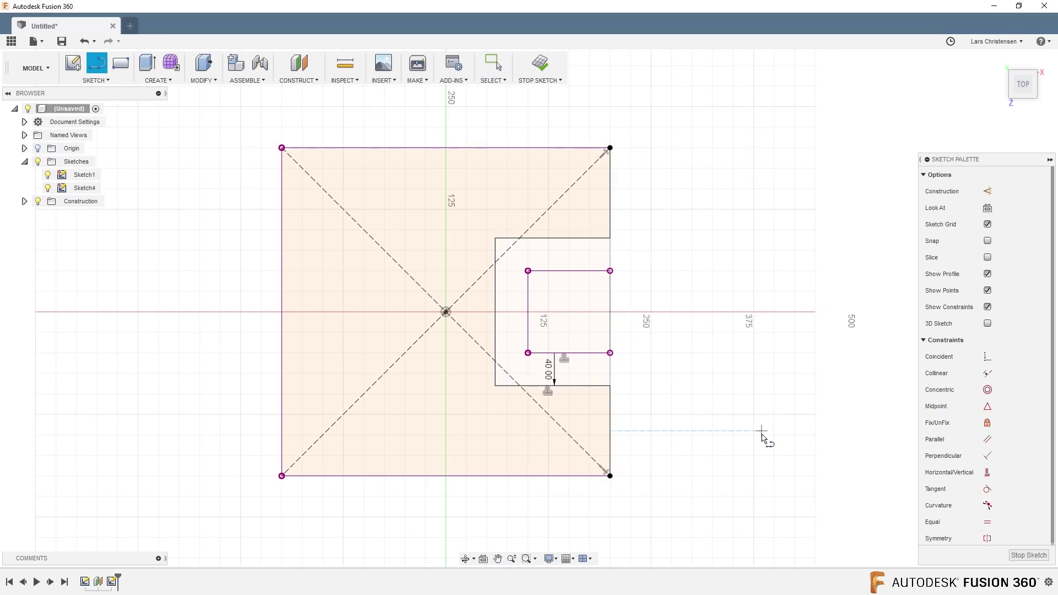
pyautogui.moveTo(763, 439)
pyautogui.keyDown('shift'); pyautogui.mouseDown(button='middle')
pyautogui.moveTo(695, 448)
pyautogui.moveTo(397, 421)
pyautogui.moveTo(390, 370)
pyautogui.moveTo(401, 337)
pyautogui.moveTo(390, 300)
pyautogui.mouseUp(button='middle'); pyautogui.keyUp('shift')
pyautogui.moveTo(411, 230)
pyautogui.keyDown('shift'); pyautogui.mouseDown(button='middle')
pyautogui.moveTo(585, 287)
pyautogui.moveTo(703, 314)
pyautogui.moveTo(699, 305)
pyautogui.mouseUp(button='middle'); pyautogui.keyUp('shift')
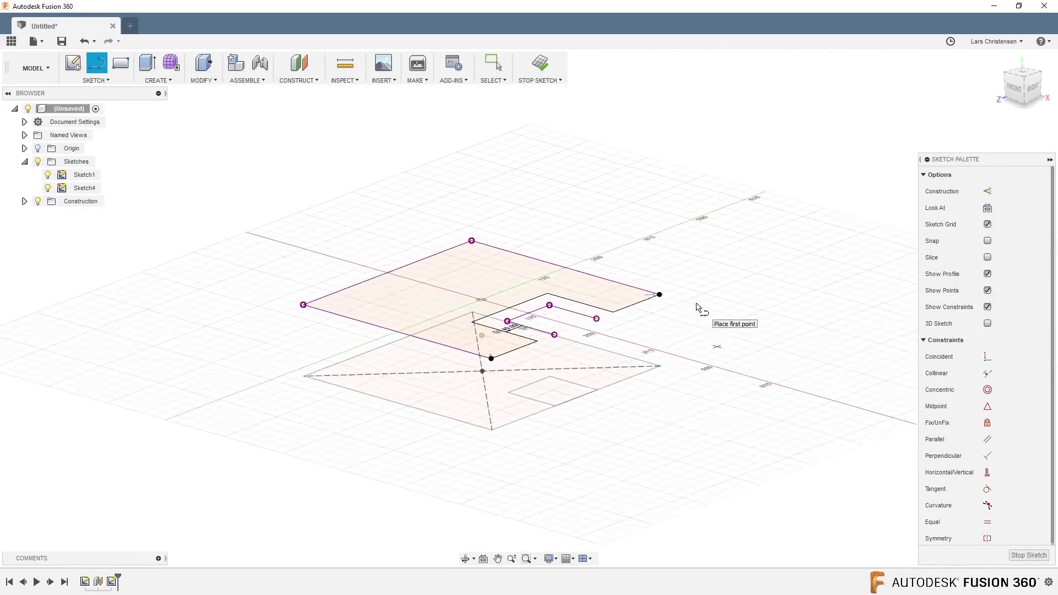
# - Loft from the lower notched square profile to the upper wider-notched profile into a solid
pyautogui.click(164, 80)
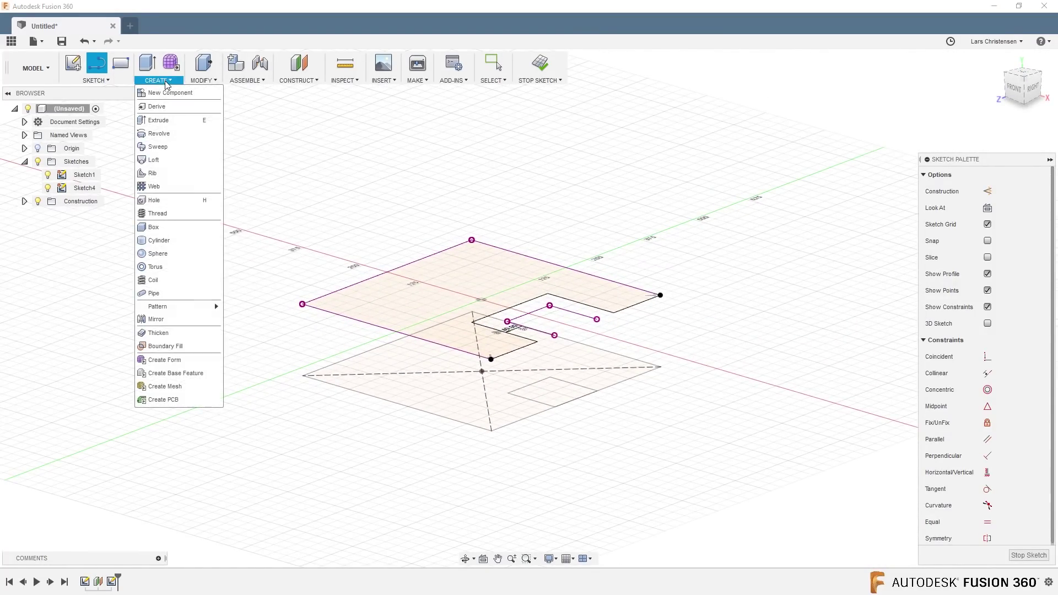
pyautogui.click(154, 160)
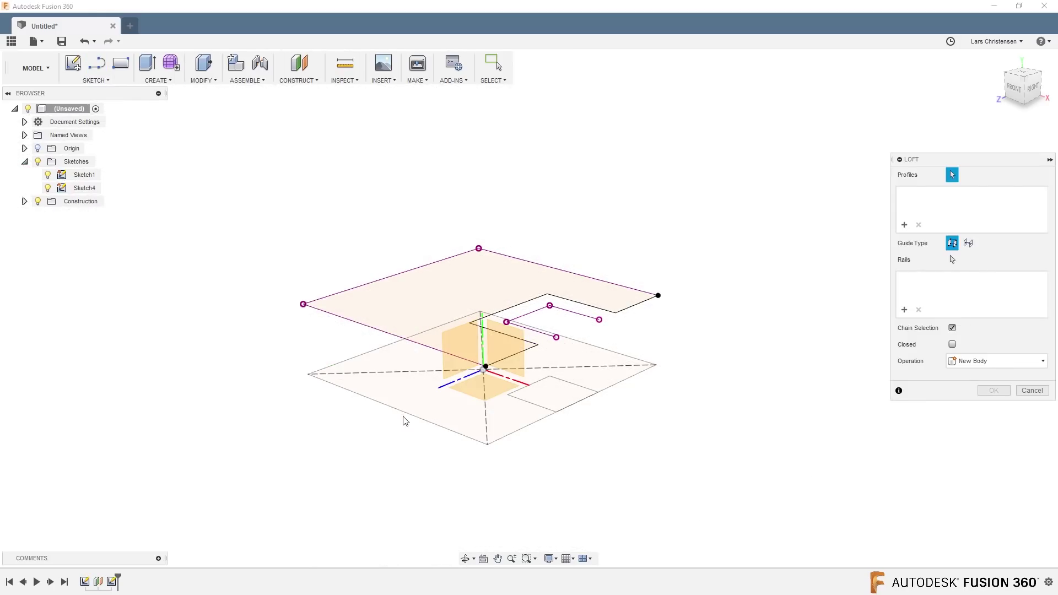
pyautogui.click(415, 398)
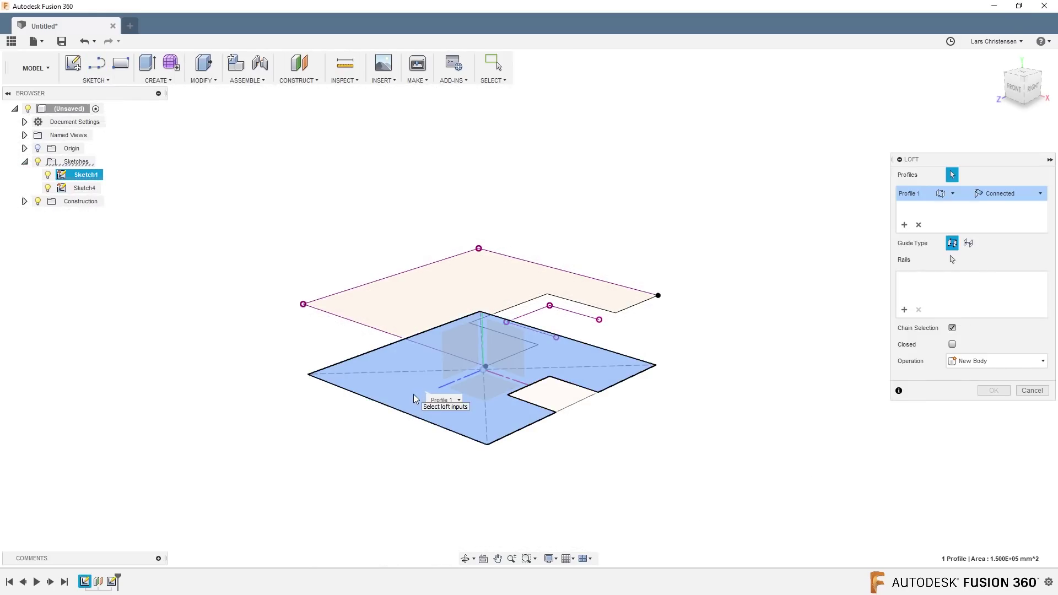
pyautogui.click(452, 285)
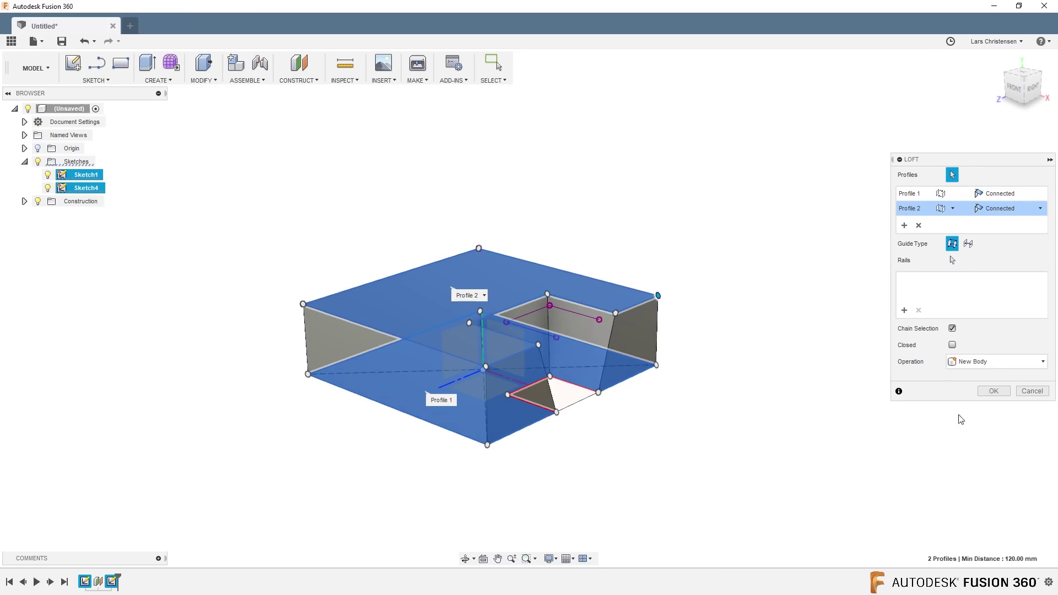
pyautogui.click(994, 392)
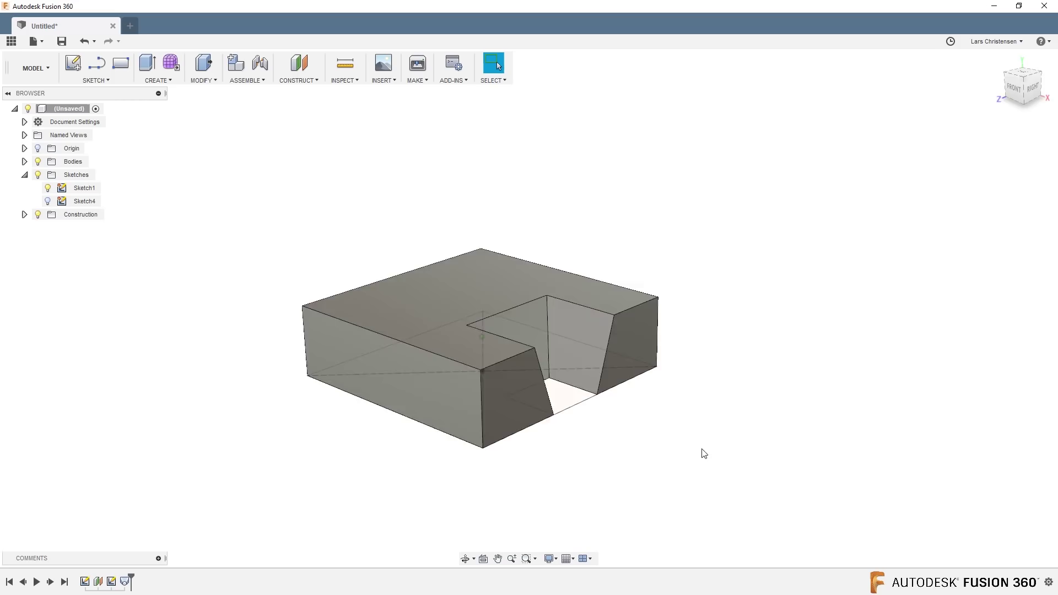
pyautogui.keyDown('shift'); pyautogui.moveTo(704, 453); pyautogui.dragTo(416, 356, button='middle'); pyautogui.keyUp('shift')
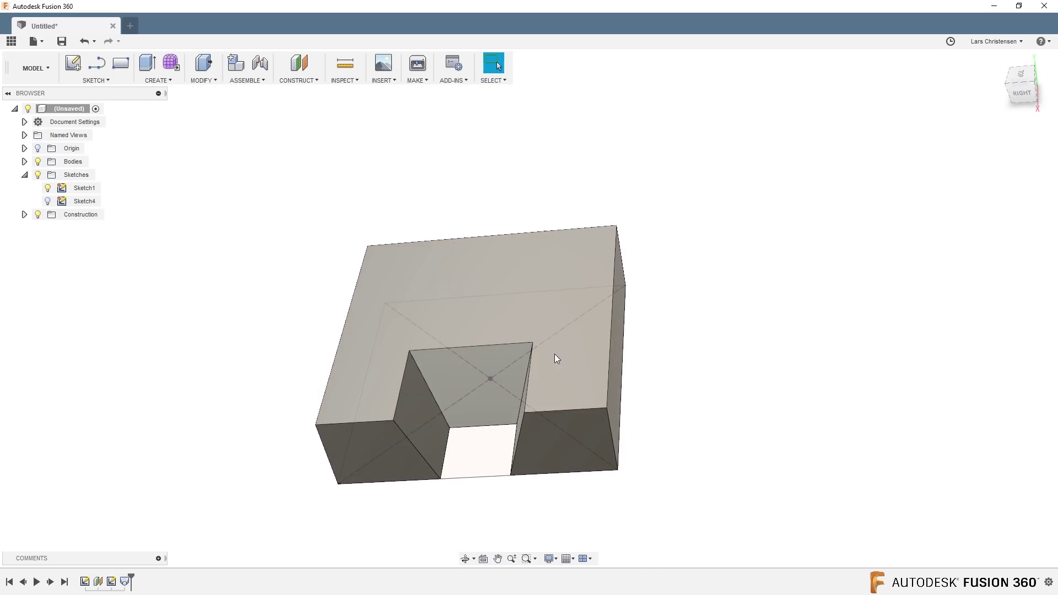
pyautogui.keyDown('shift'); pyautogui.moveTo(556, 357); pyautogui.dragTo(536, 485, button='middle'); pyautogui.keyUp('shift')
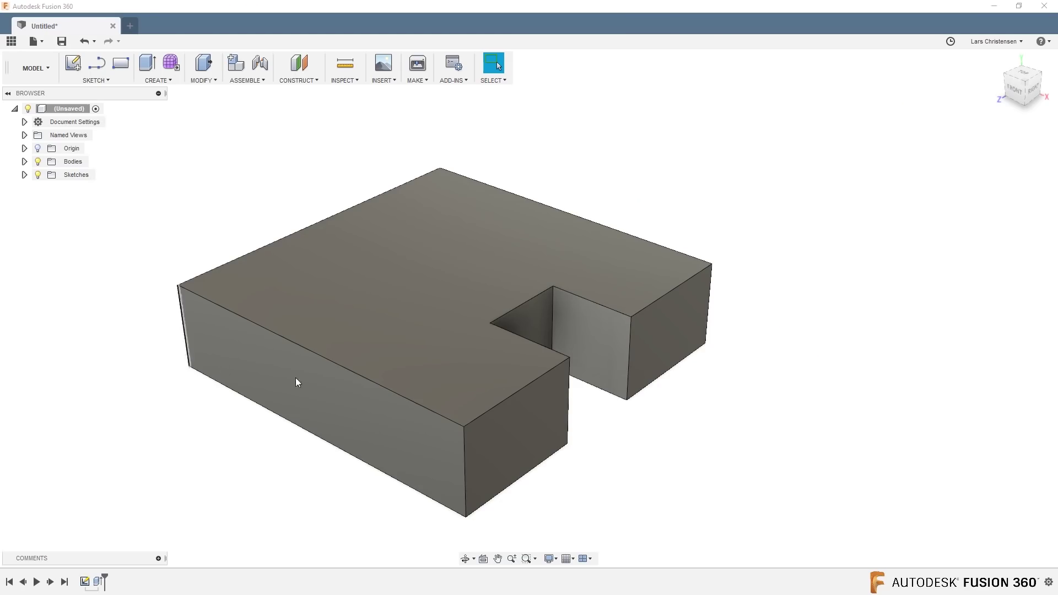
# - Start a sketch on the block's bottom plane and project the notch's top, left and bottom edges
pyautogui.keyDown('shift'); pyautogui.moveTo(584, 417); pyautogui.dragTo(173, 434, button='middle'); pyautogui.keyUp('shift')
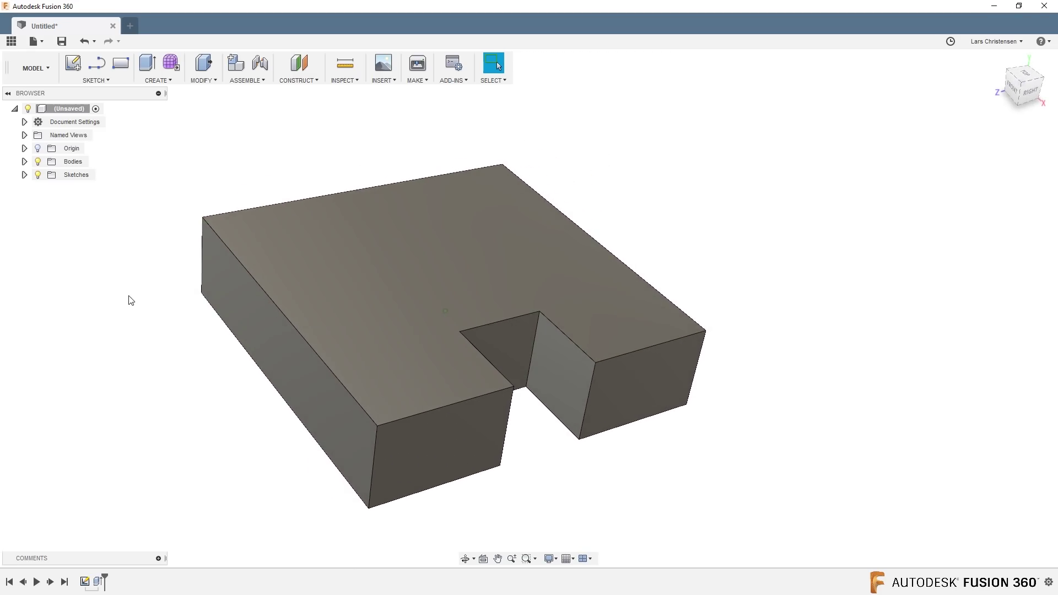
pyautogui.click(71, 65)
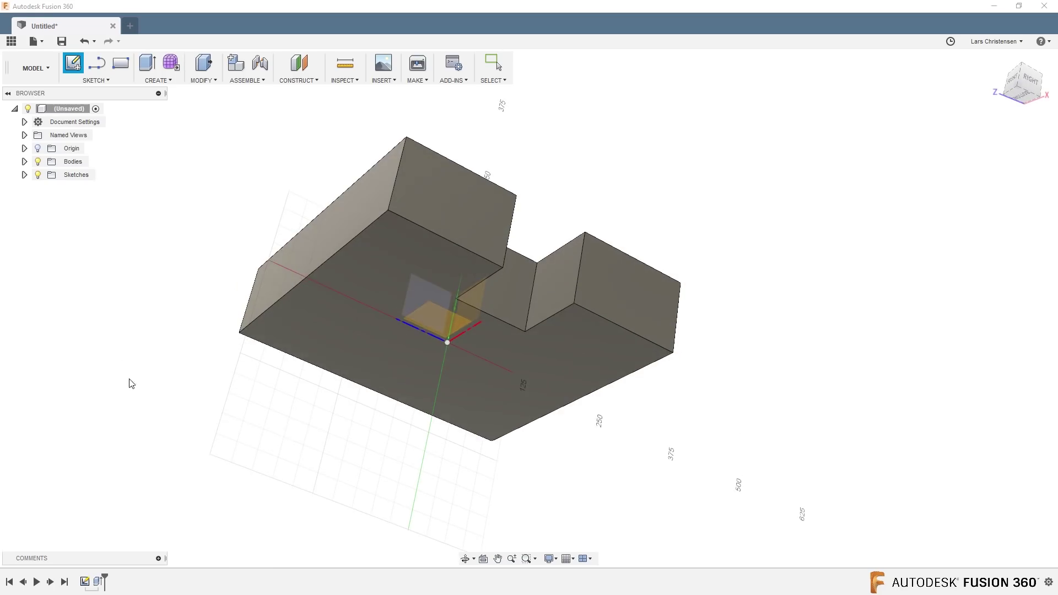
pyautogui.click(437, 328)
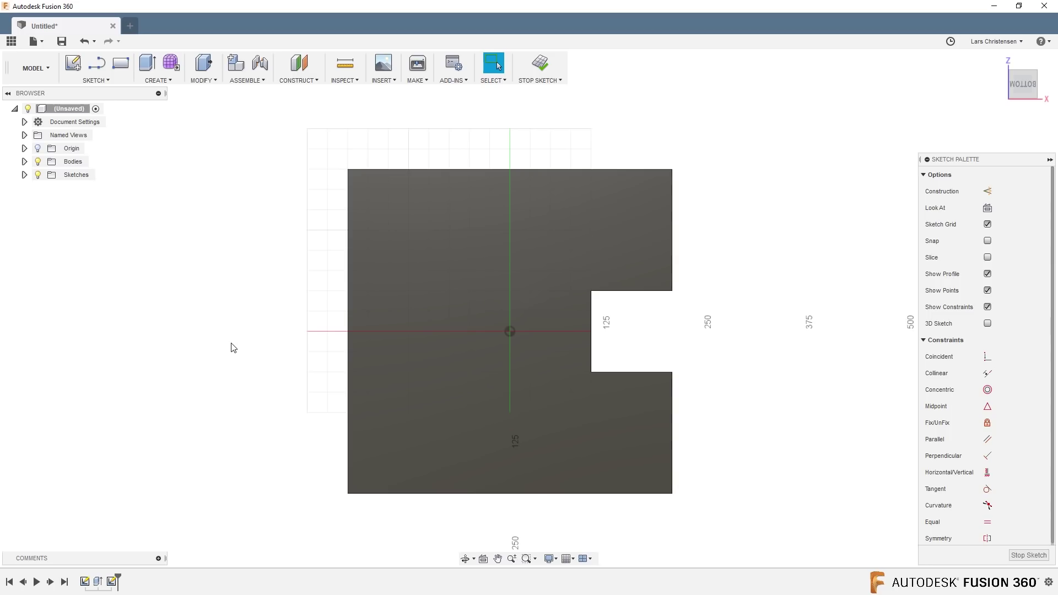
pyautogui.press('p')
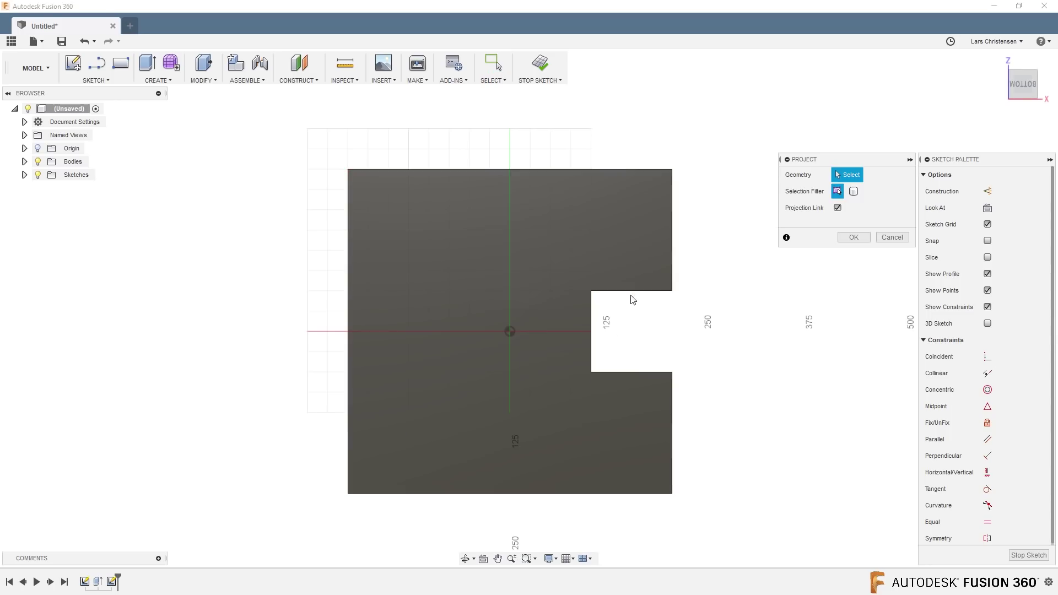
pyautogui.click(631, 292)
pyautogui.click(592, 325)
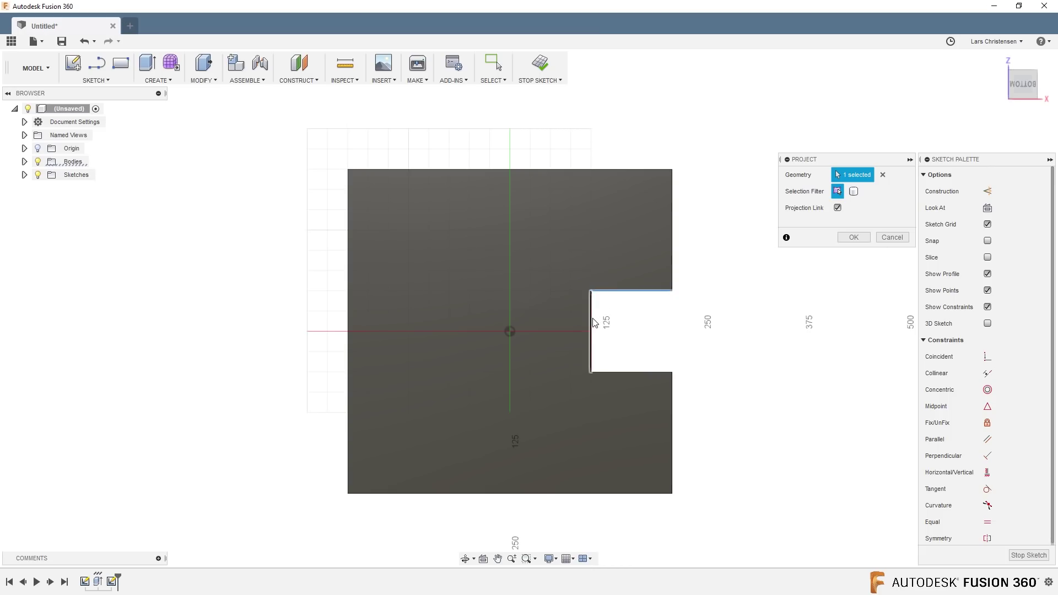
pyautogui.click(625, 372)
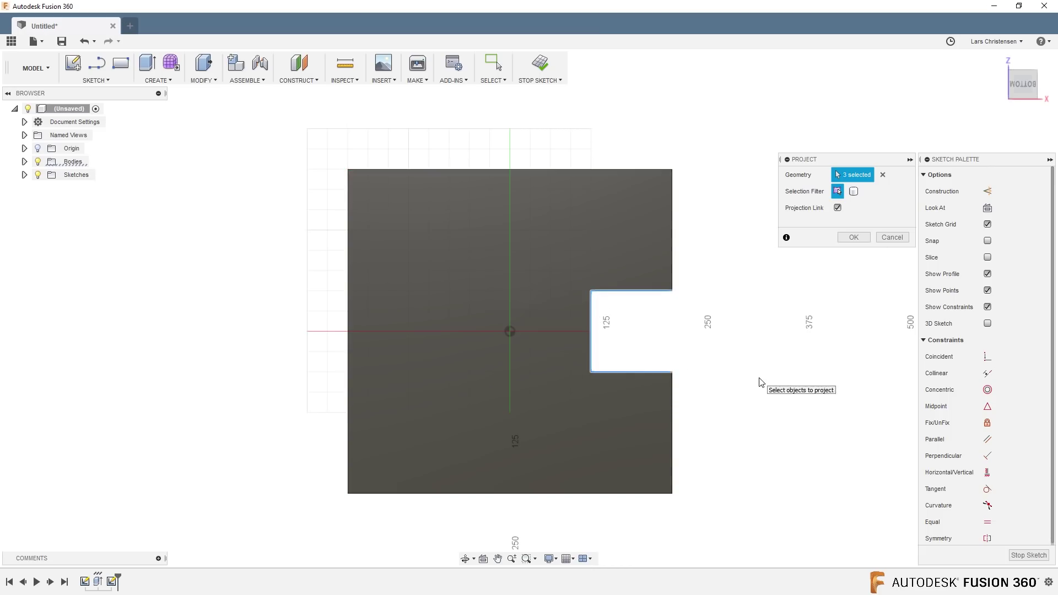
pyautogui.click(854, 238)
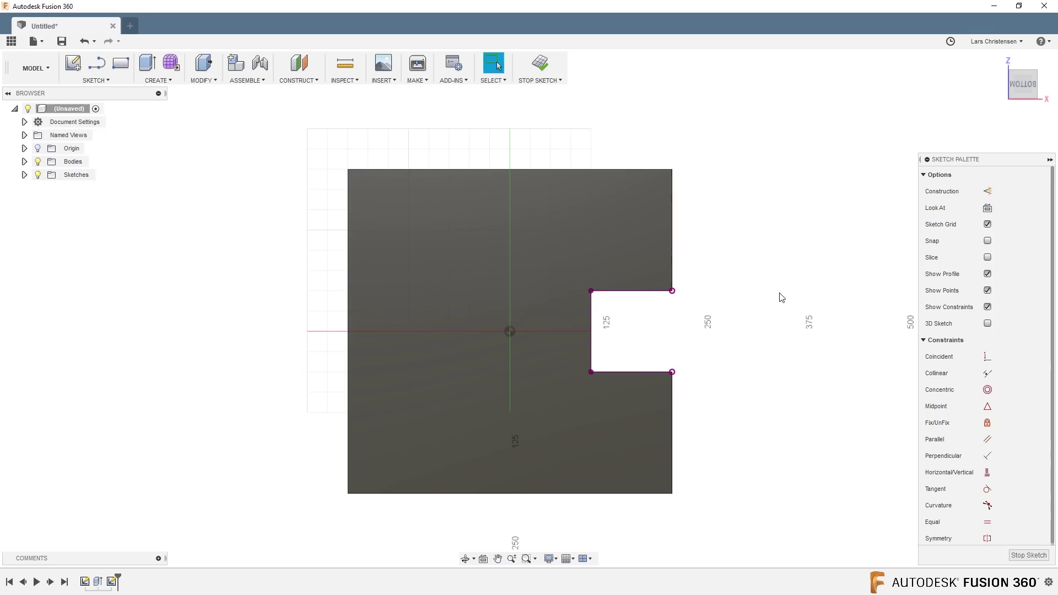
# - Close the notch profile with a line down its open right side
pyautogui.press('l')
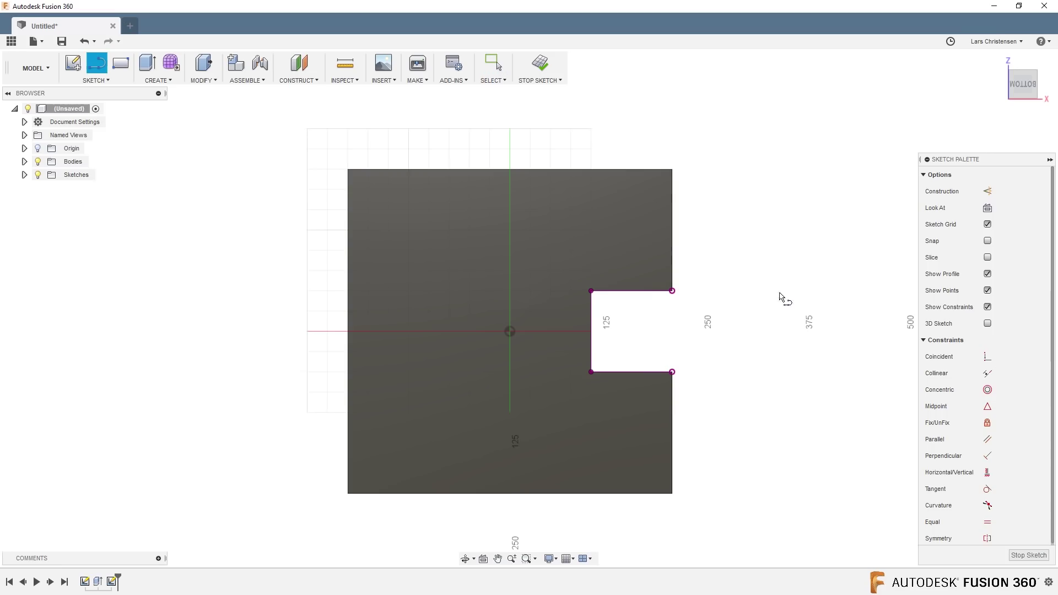
pyautogui.click(672, 291)
pyautogui.click(672, 372)
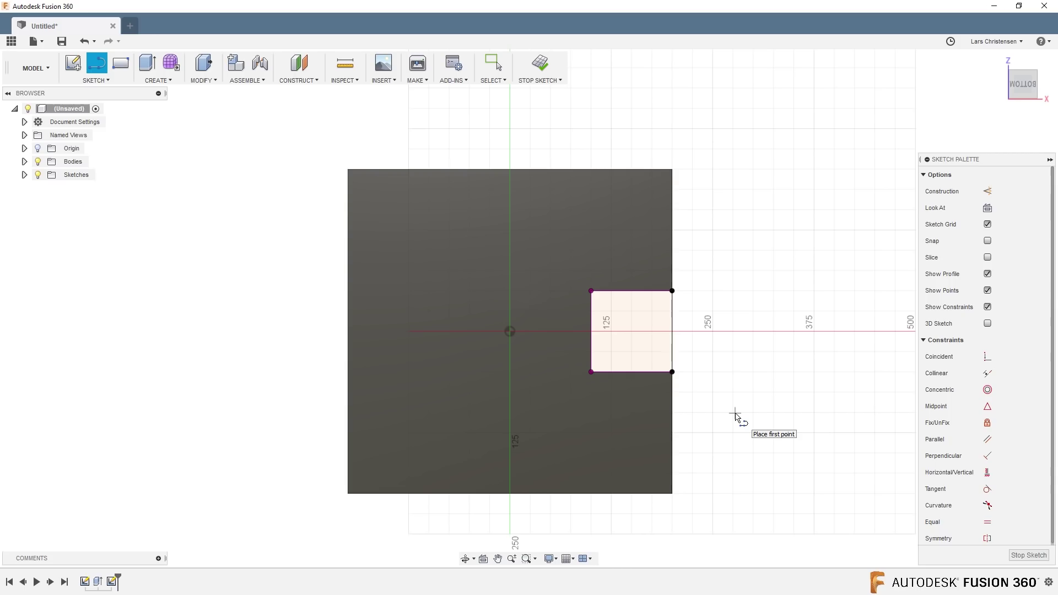
# - Extrude the notch square profile 225 mm upward with the New Body operation
pyautogui.press('q')
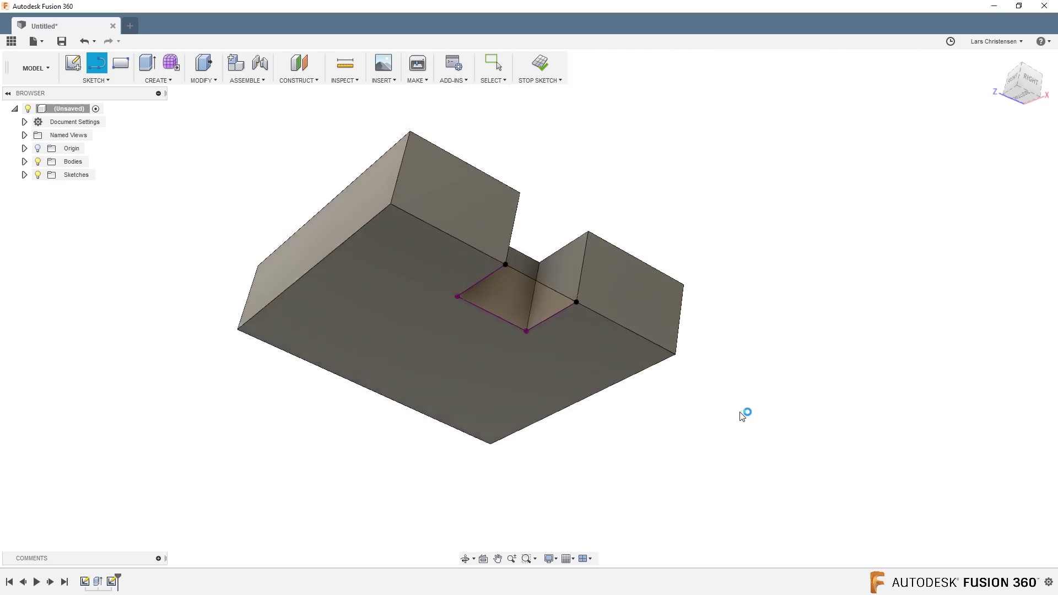
pyautogui.click(531, 314)
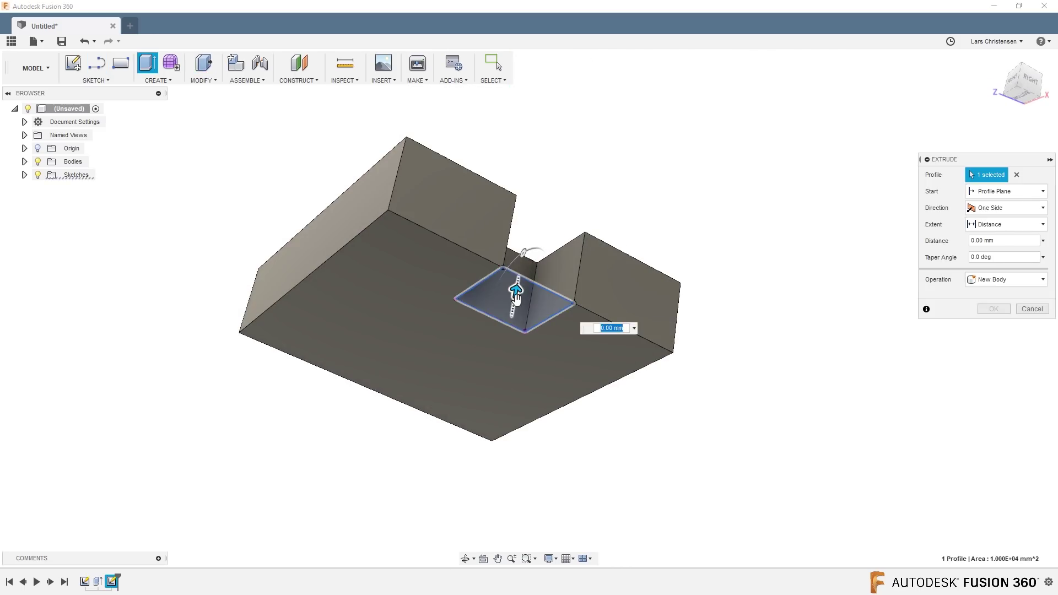
pyautogui.moveTo(531, 313); pyautogui.dragTo(545, 137)
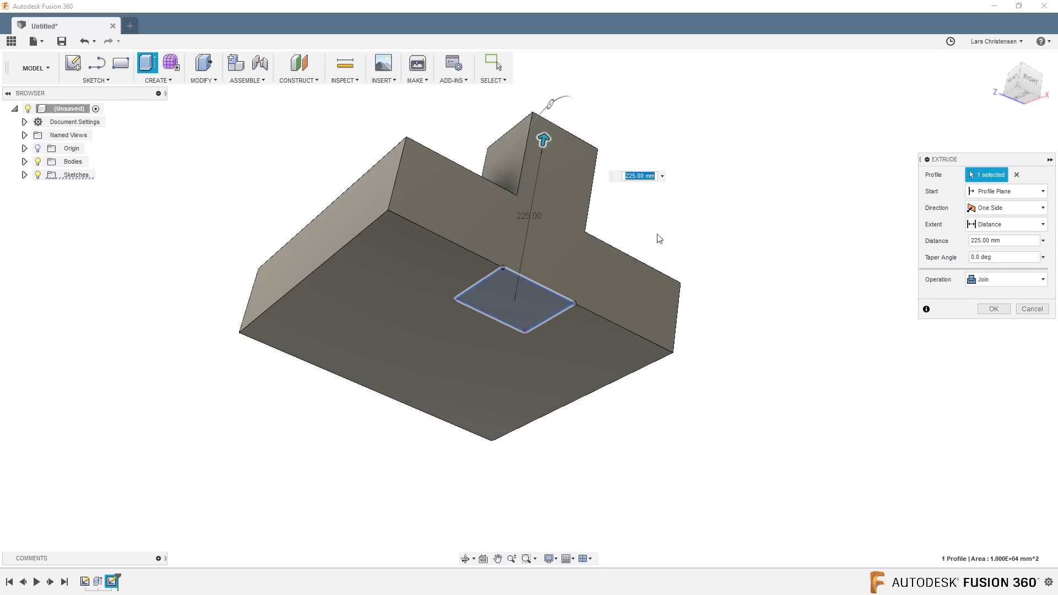
pyautogui.keyDown('shift'); pyautogui.moveTo(657, 236); pyautogui.dragTo(517, 342, button='middle'); pyautogui.keyUp('shift')
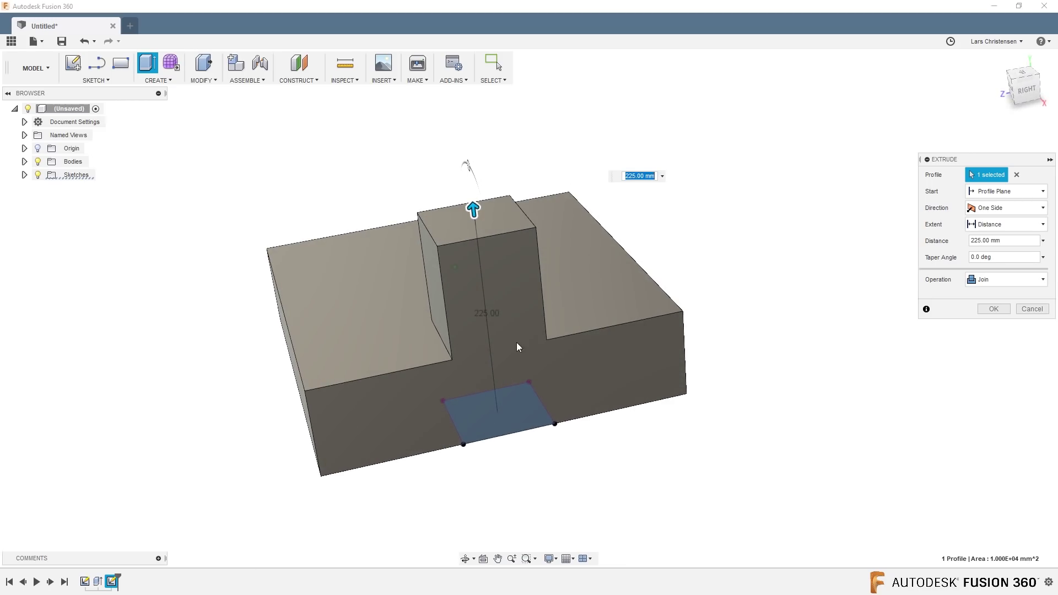
pyautogui.click(1017, 283)
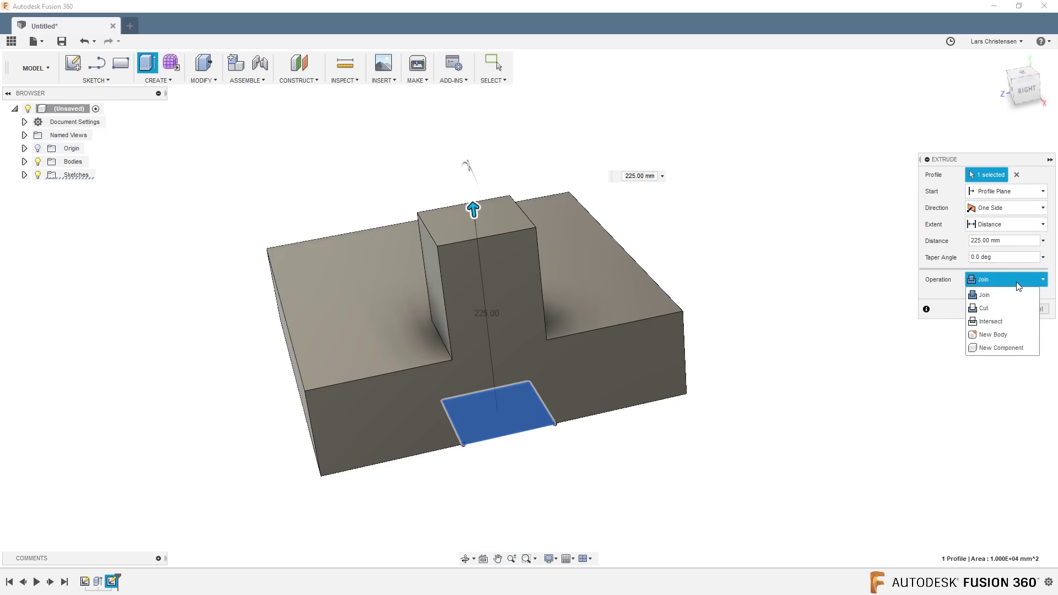
pyautogui.click(993, 335)
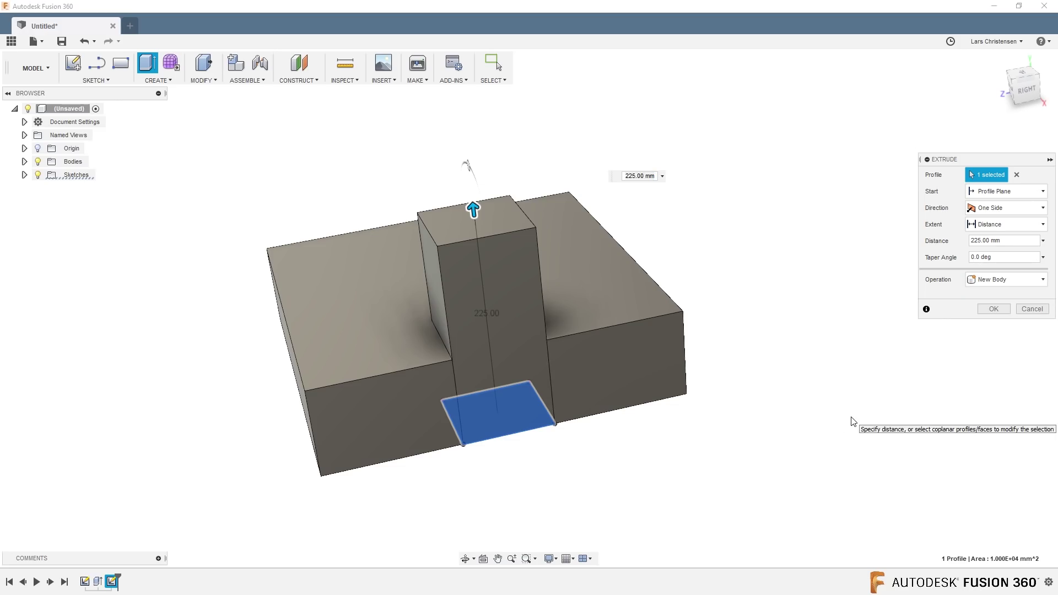
pyautogui.keyDown('shift'); pyautogui.moveTo(853, 422); pyautogui.dragTo(671, 402, button='middle'); pyautogui.keyUp('shift')
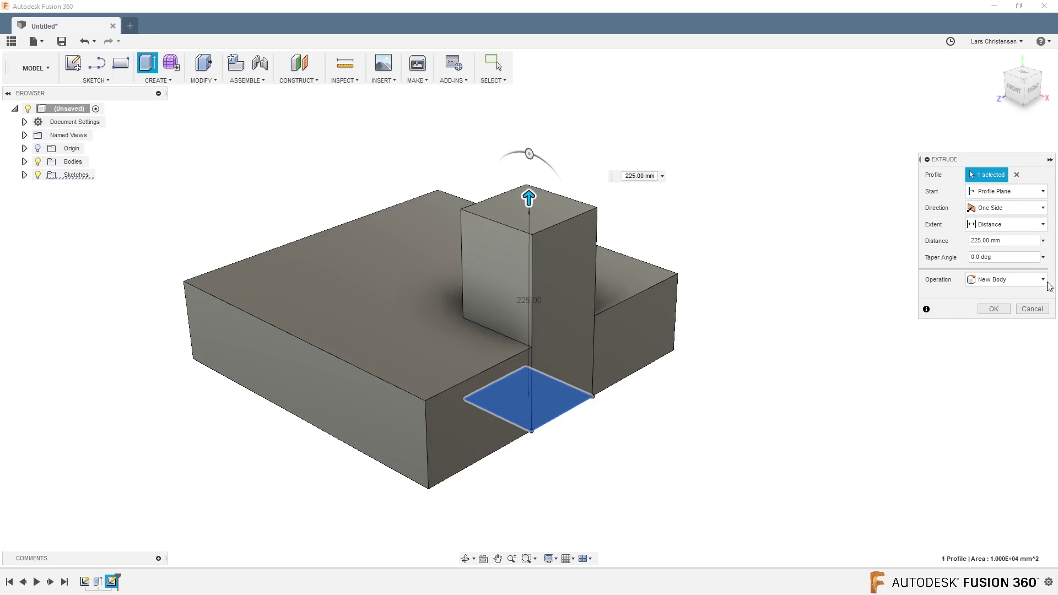
pyautogui.click(984, 308)
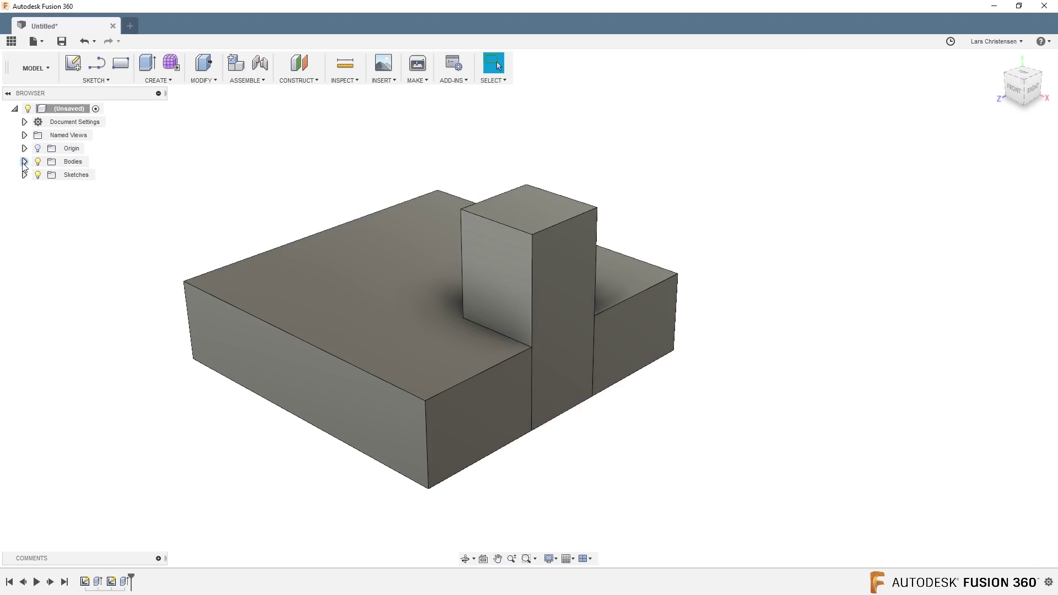
# - Expand Bodies and toggle Body4 and then Body3 off and back on to inspect each
pyautogui.click(24, 162)
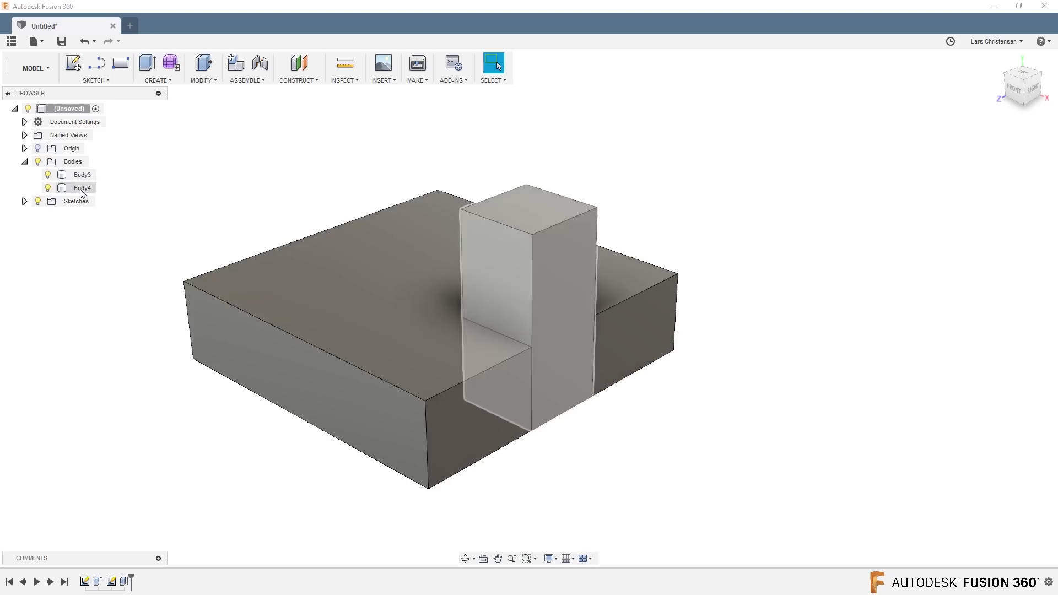
pyautogui.click(82, 188)
pyautogui.click(48, 188)
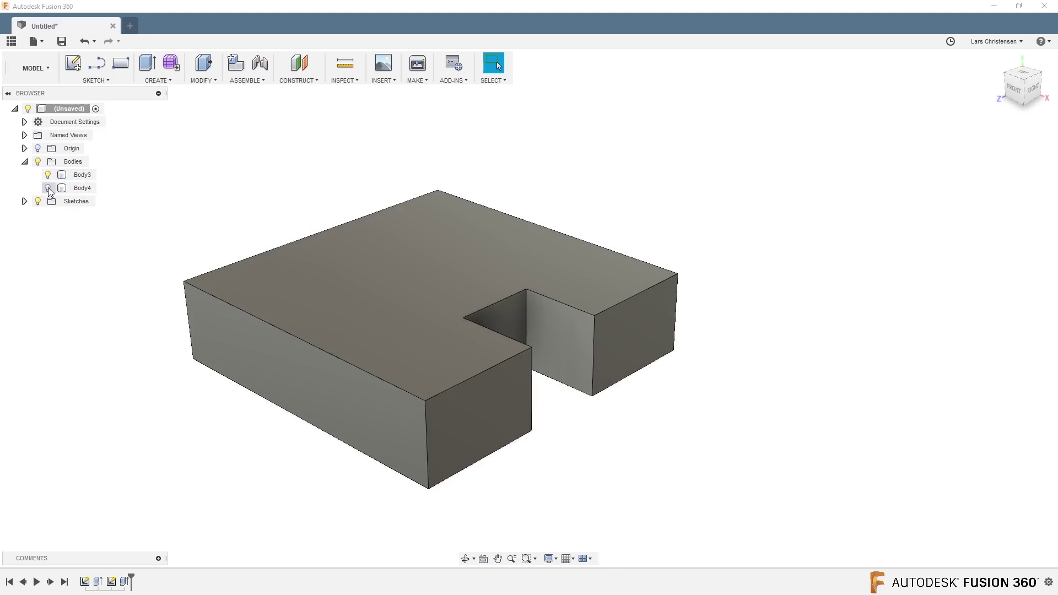
pyautogui.click(48, 188)
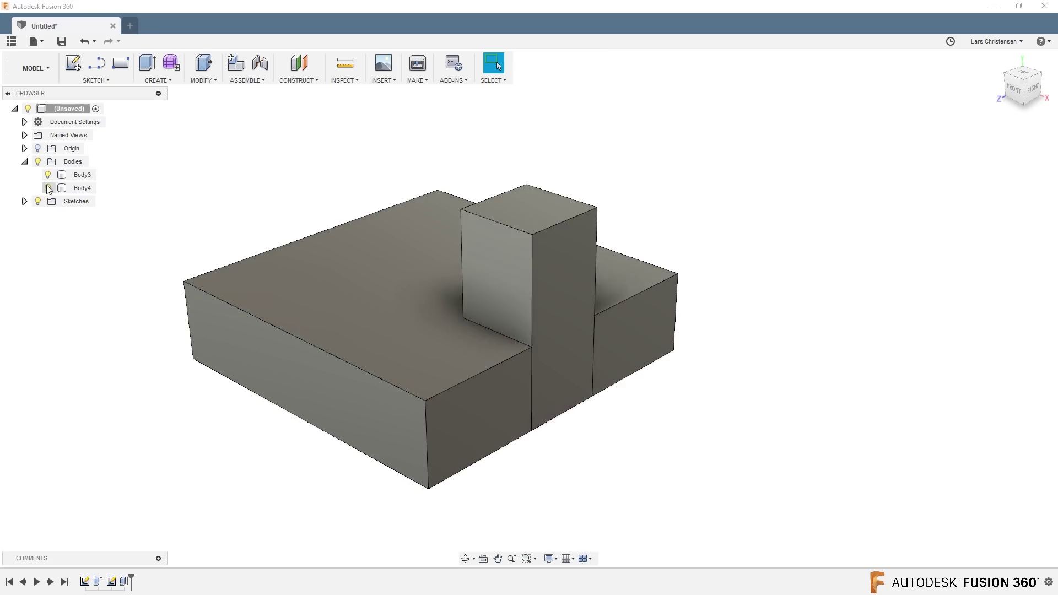
pyautogui.click(47, 175)
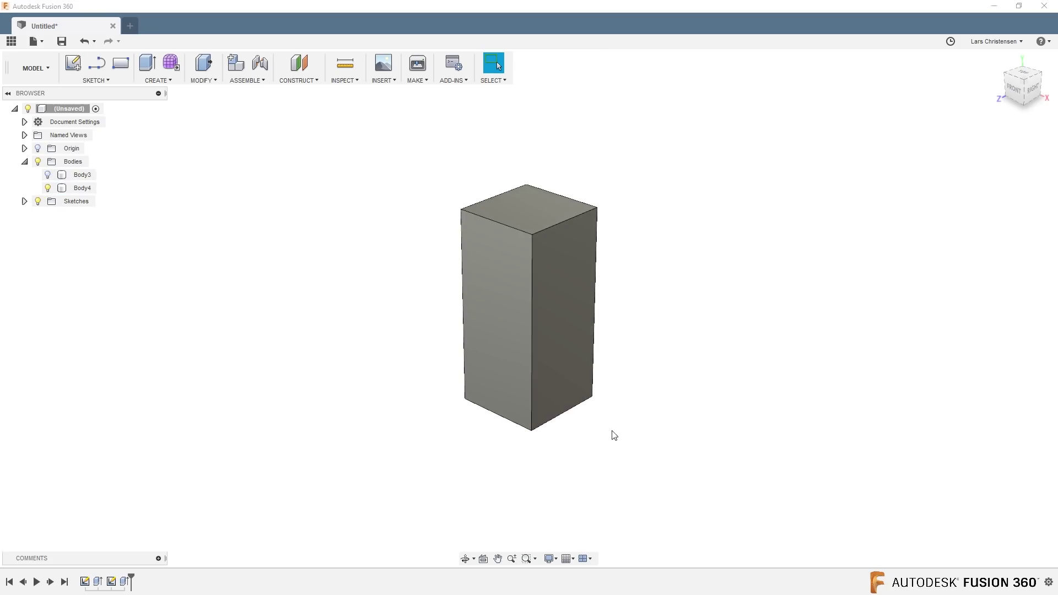
pyautogui.click(48, 175)
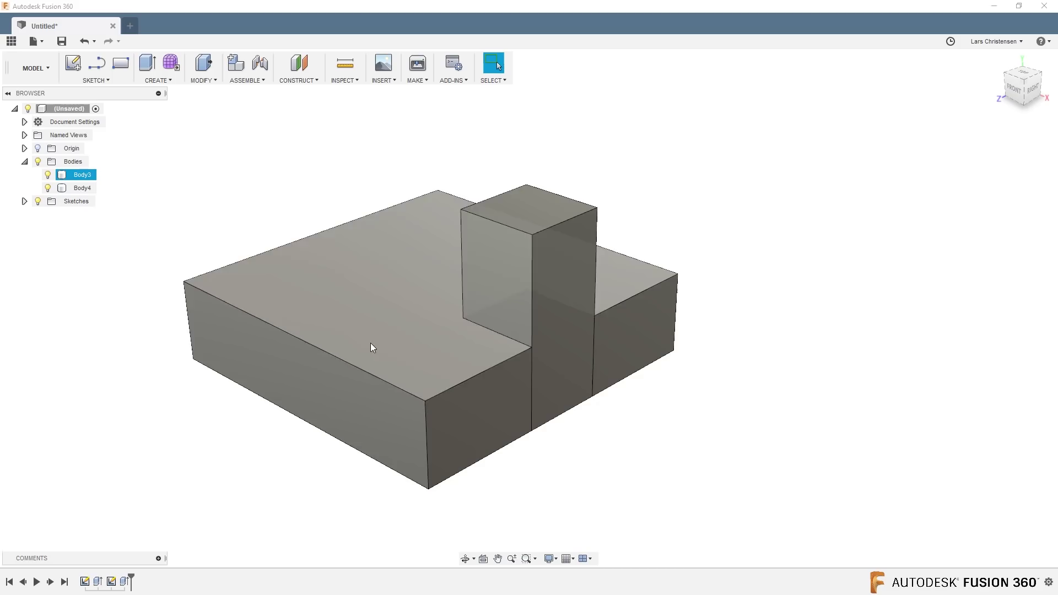
pyautogui.click(218, 394)
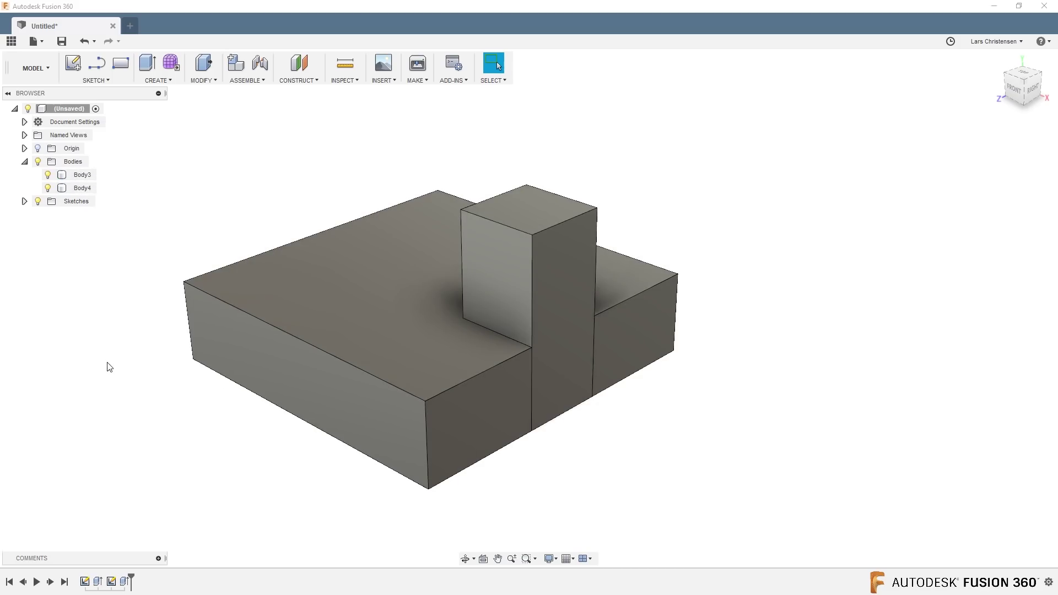
# - Edit the pillar's extrude feature to give its sides a 10° taper
pyautogui.rightClick(128, 586)
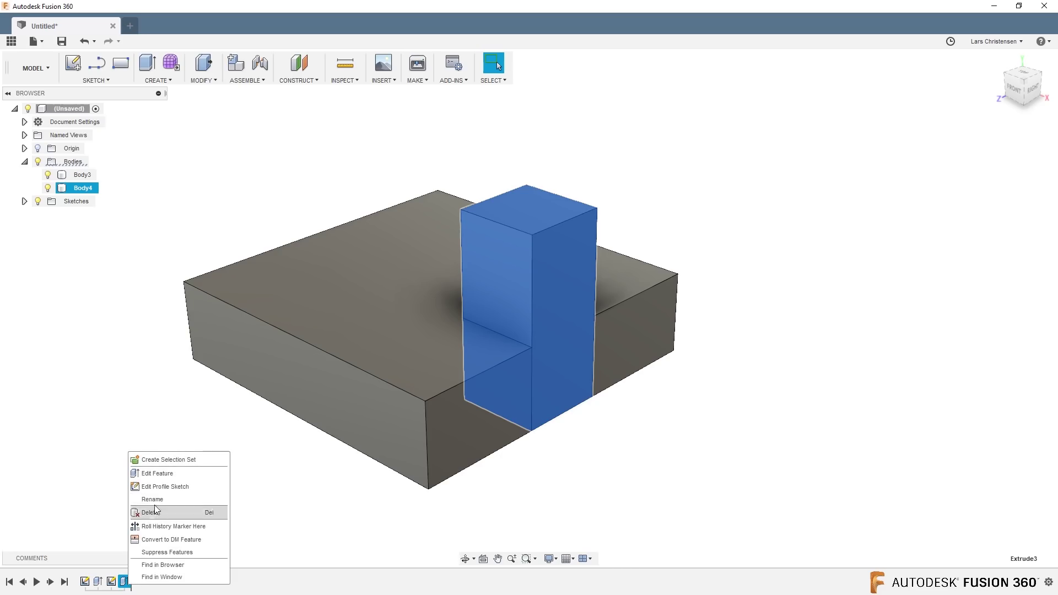
pyautogui.click(160, 478)
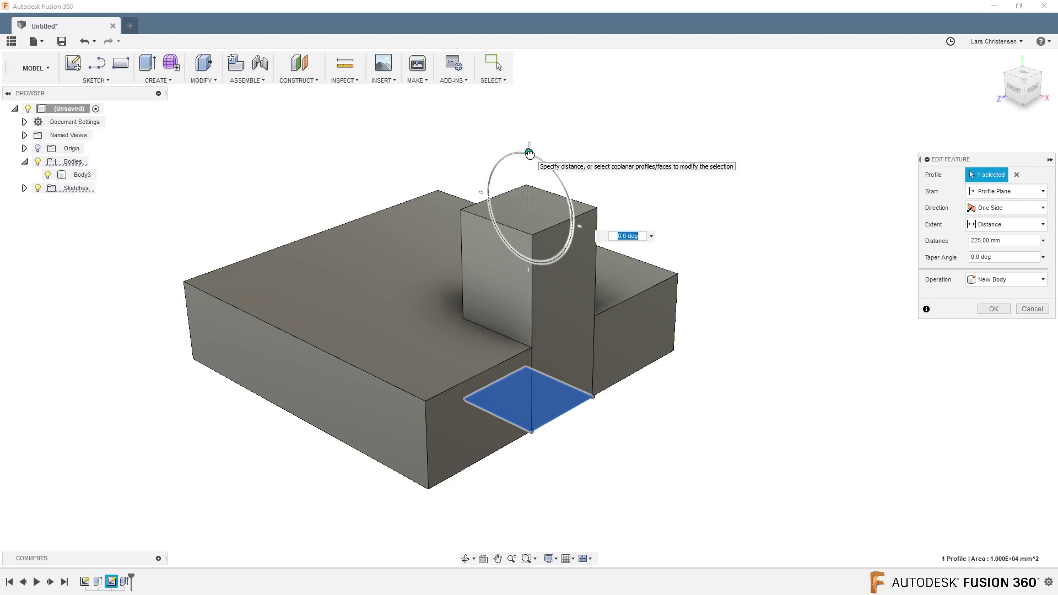
pyautogui.moveTo(532, 150); pyautogui.dragTo(538, 158)
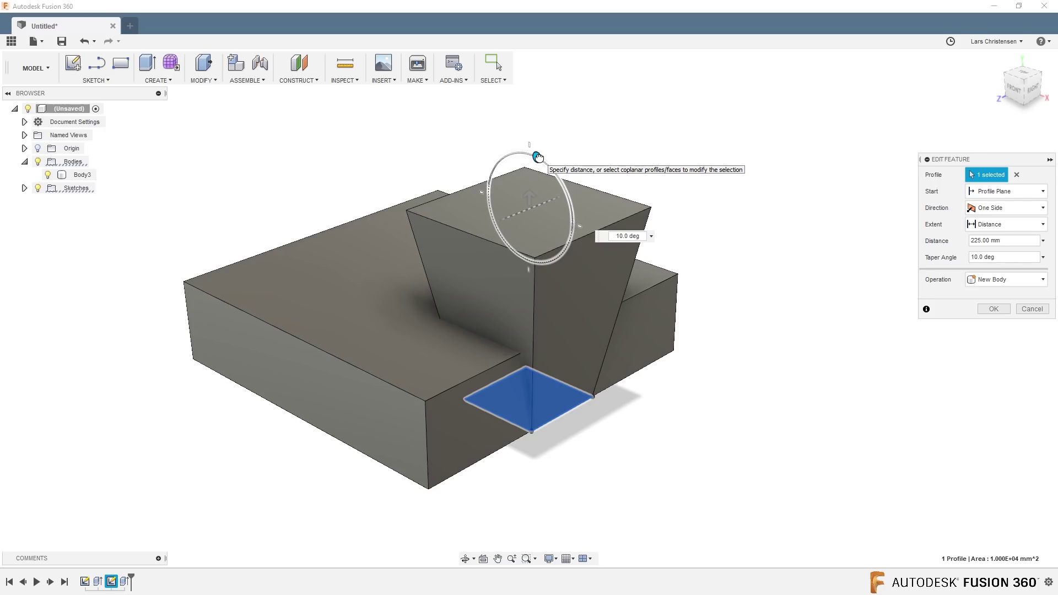
pyautogui.click(995, 309)
pyautogui.click(212, 81)
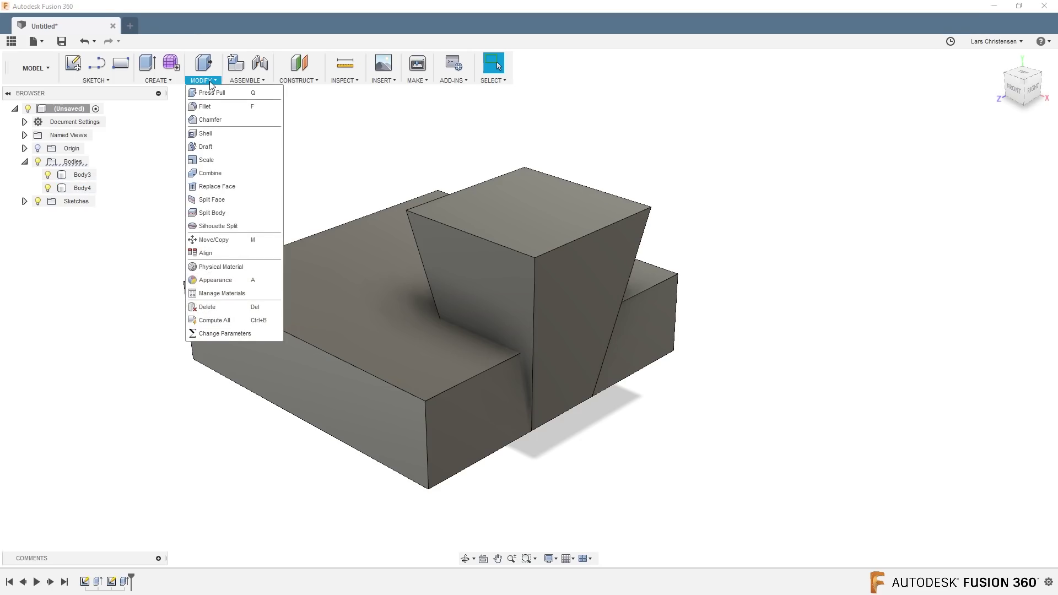
# - Combine with Body3 as target, Body4 as tool, and Cut as the operation
pyautogui.click(212, 173)
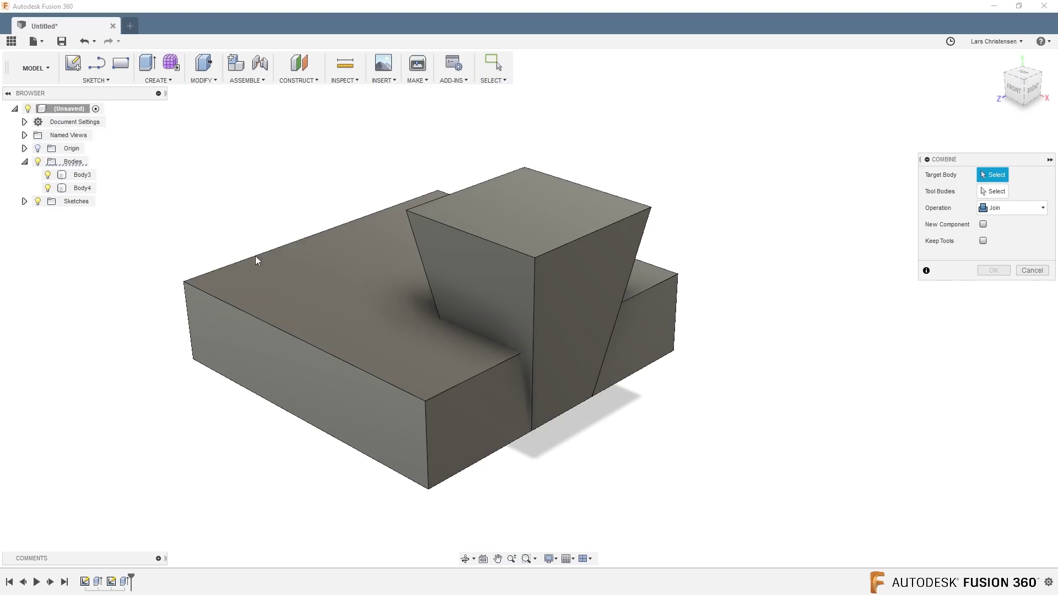
pyautogui.click(303, 279)
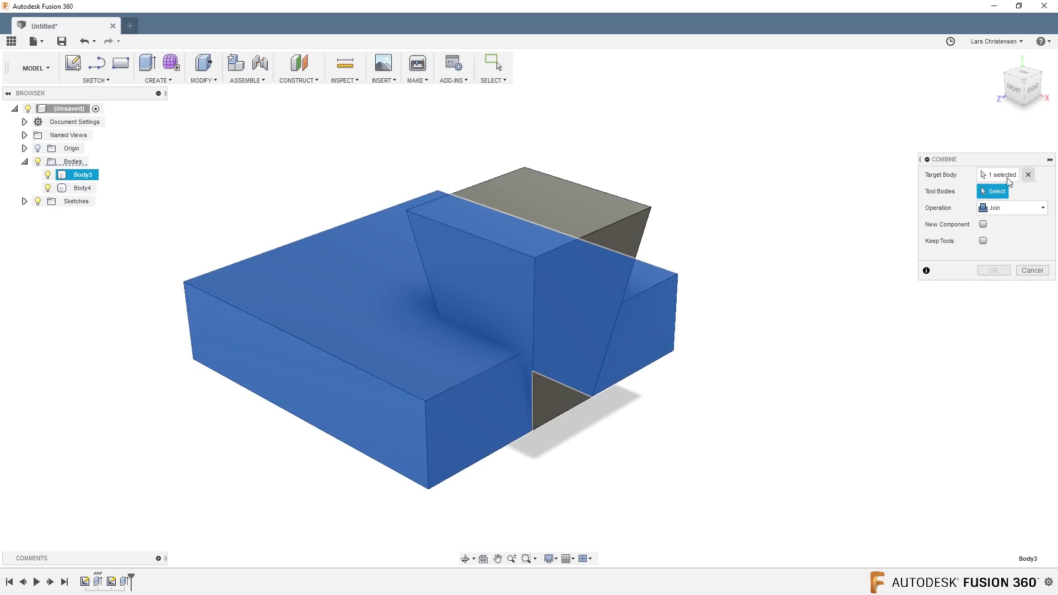
pyautogui.click(549, 178)
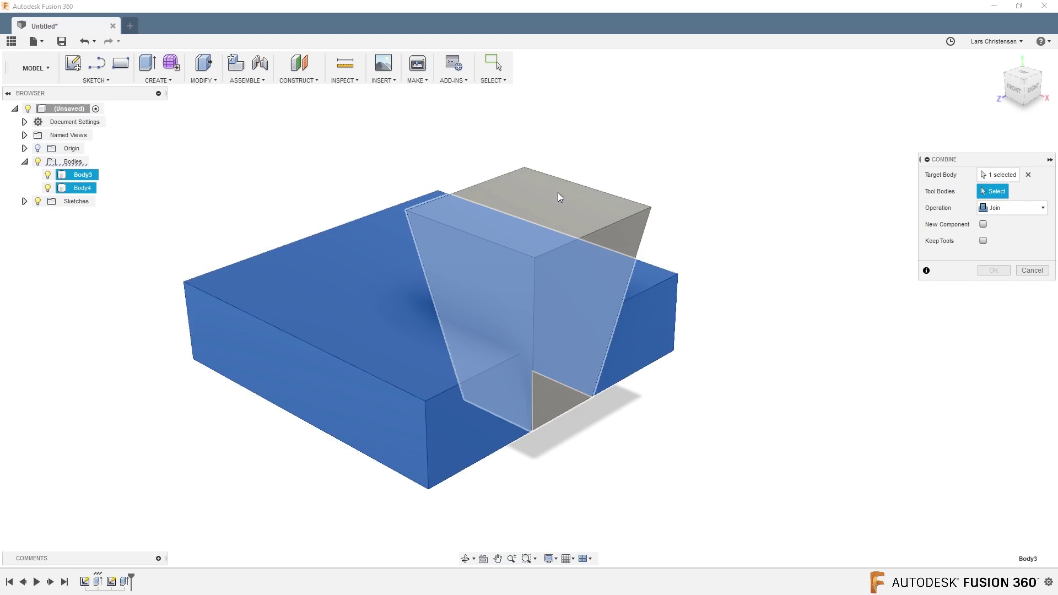
pyautogui.click(559, 197)
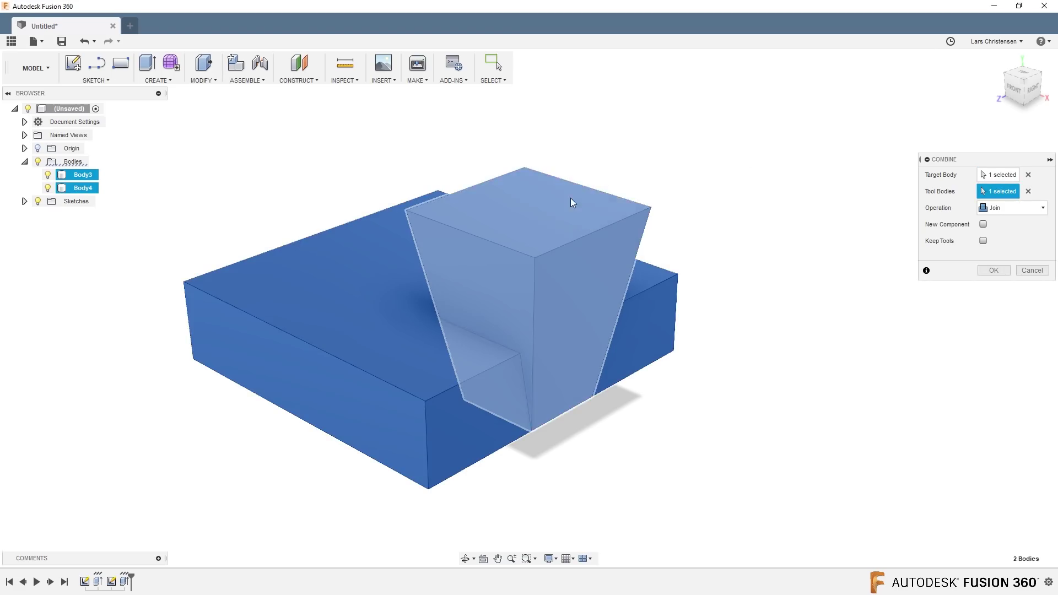
pyautogui.click(1014, 207)
pyautogui.click(1001, 236)
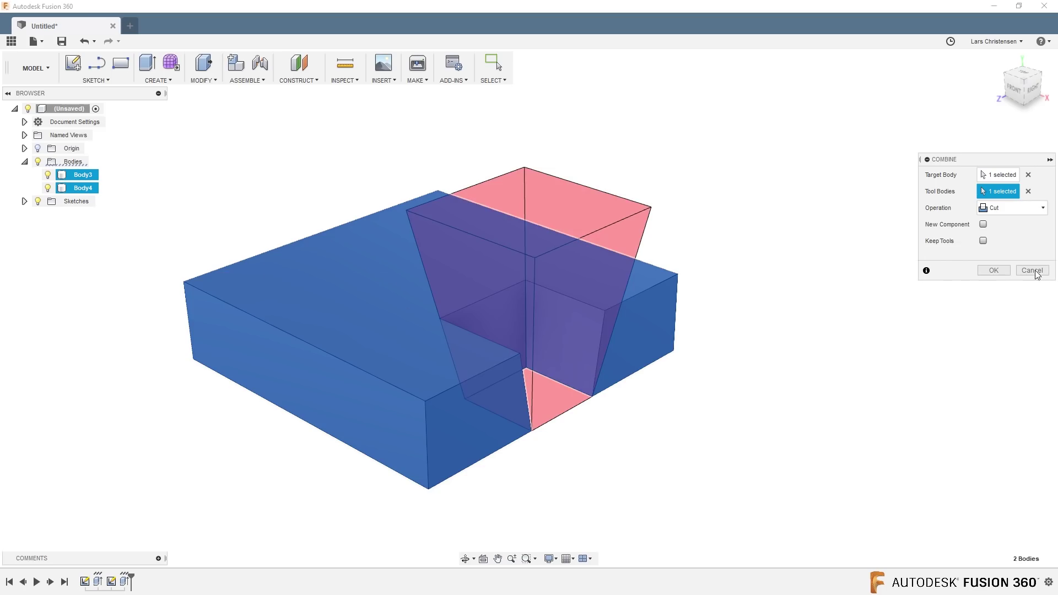
pyautogui.click(994, 270)
pyautogui.keyDown('shift'); pyautogui.moveTo(881, 306); pyautogui.dragTo(449, 408, button='middle'); pyautogui.keyUp('shift')
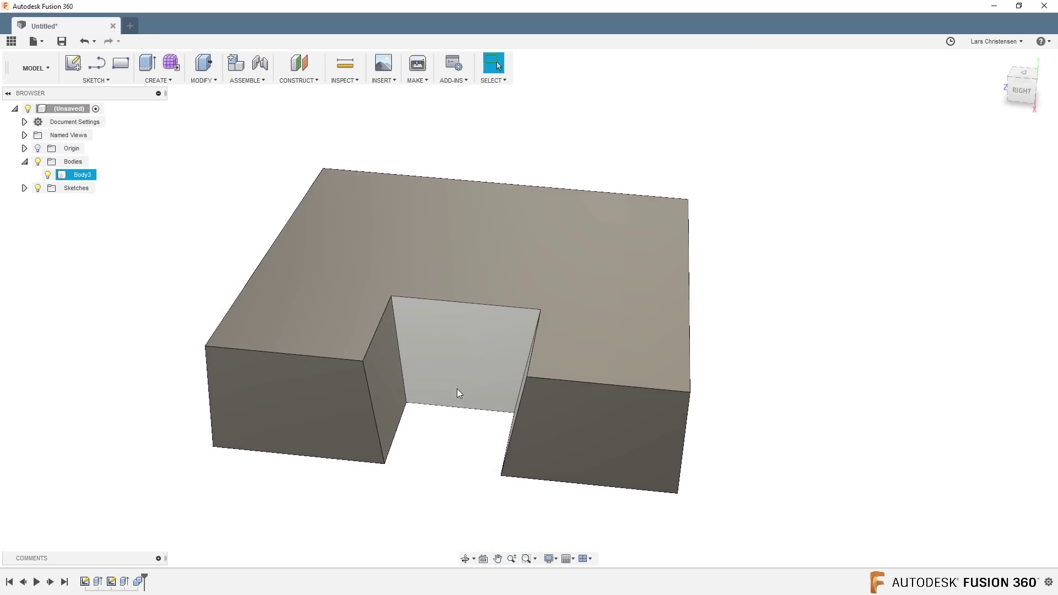